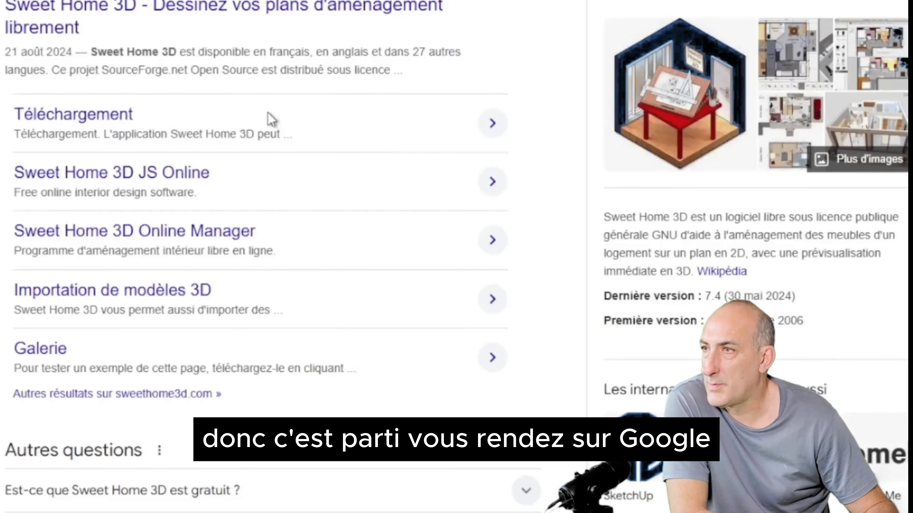
Open the official Sweet Home 3D website from the search results and view its presentation video in full screen.
left_click(73, 27)
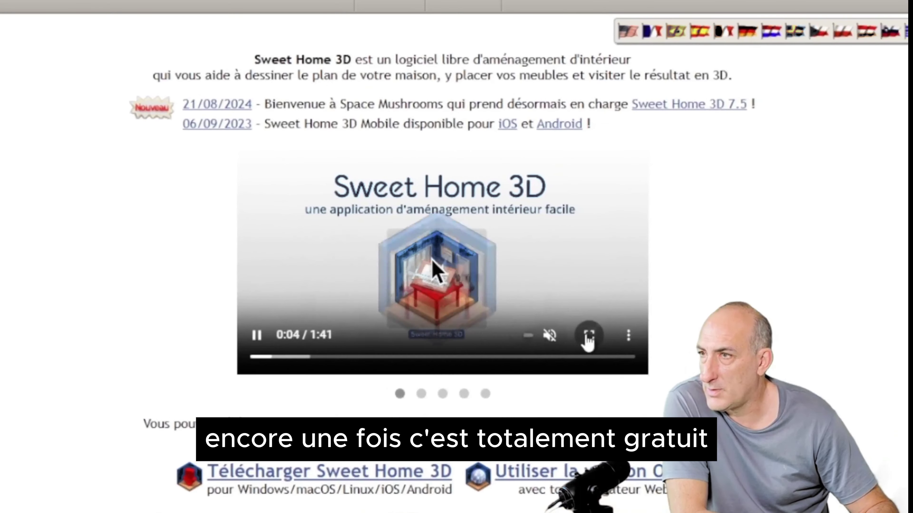
left_click(588, 338)
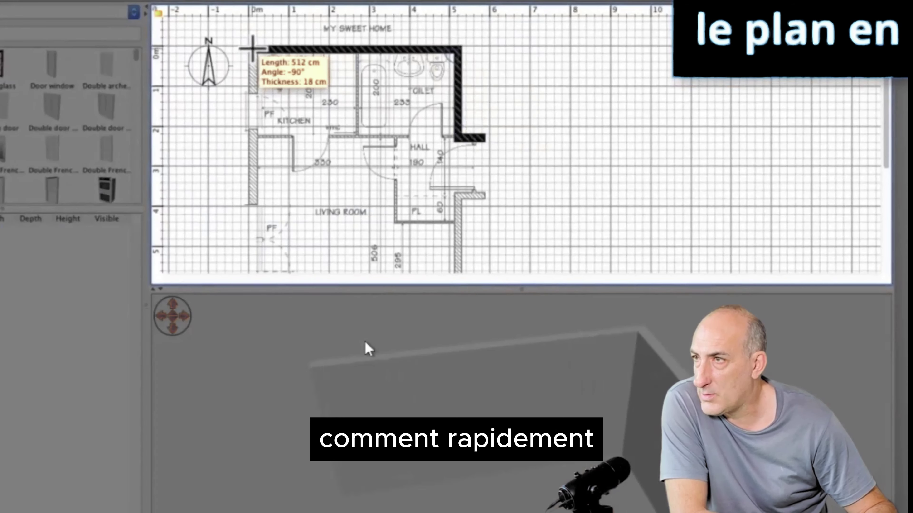
key("Escape")
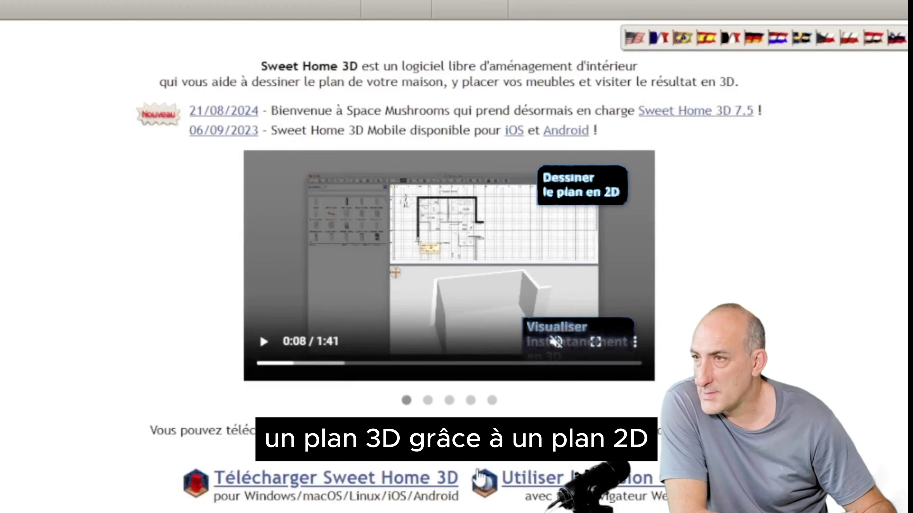
Open the Sweet Home 3D download page and examine the paragraph listing the supported operating systems and devices.
scroll(467, 266, "down", 5)
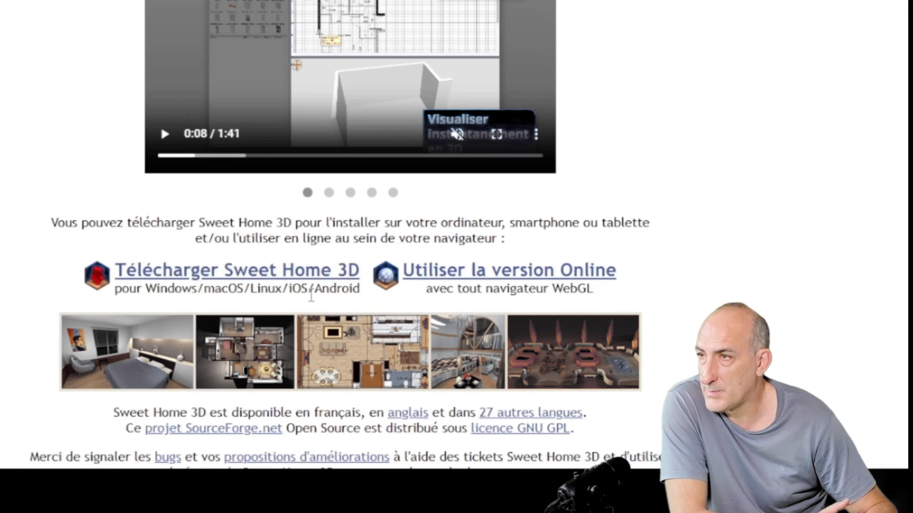
left_click(272, 298)
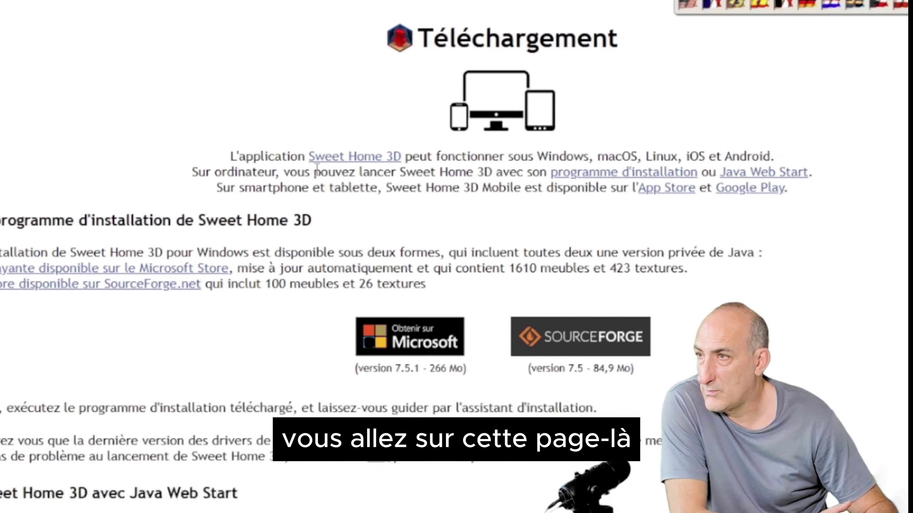
left_click_drag(230, 156, 833, 178)
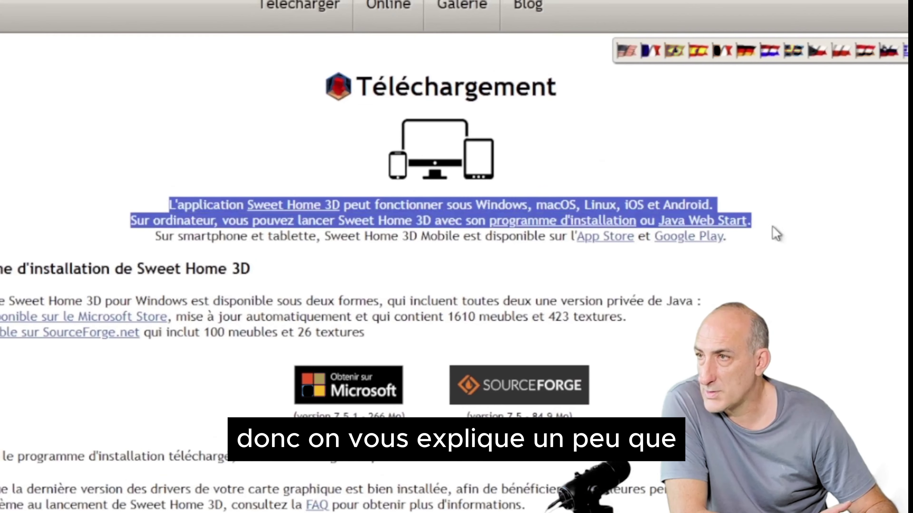
left_click_drag(776, 234, 792, 245)
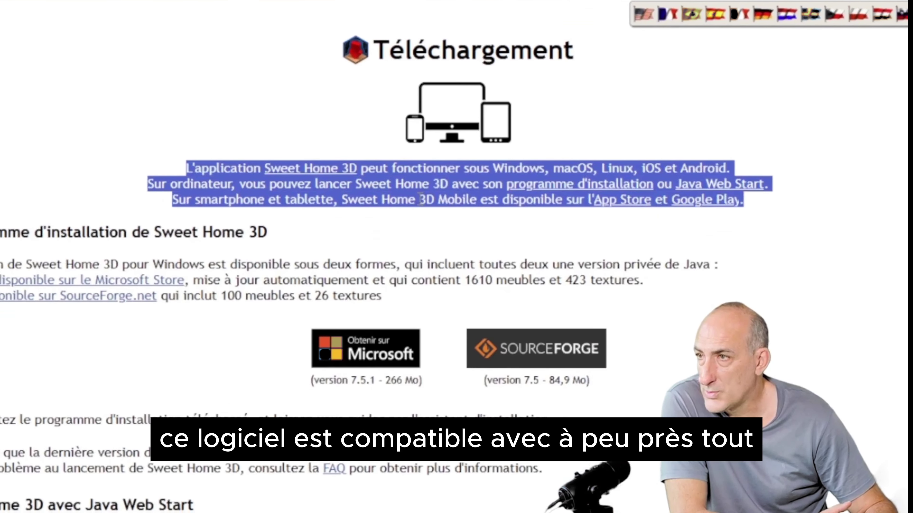
left_click(421, 199)
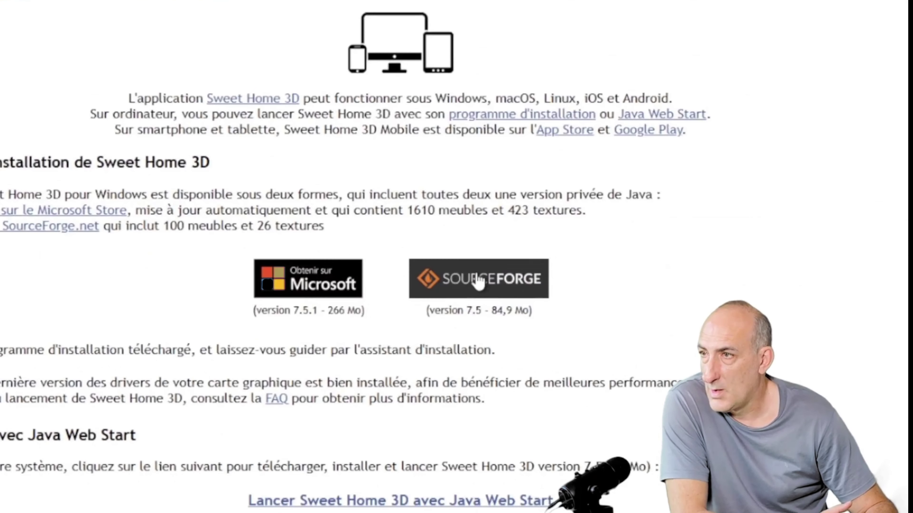
Get the free version 7.5 installer from SourceForge and accept the site's privacy terms.
left_click(478, 280)
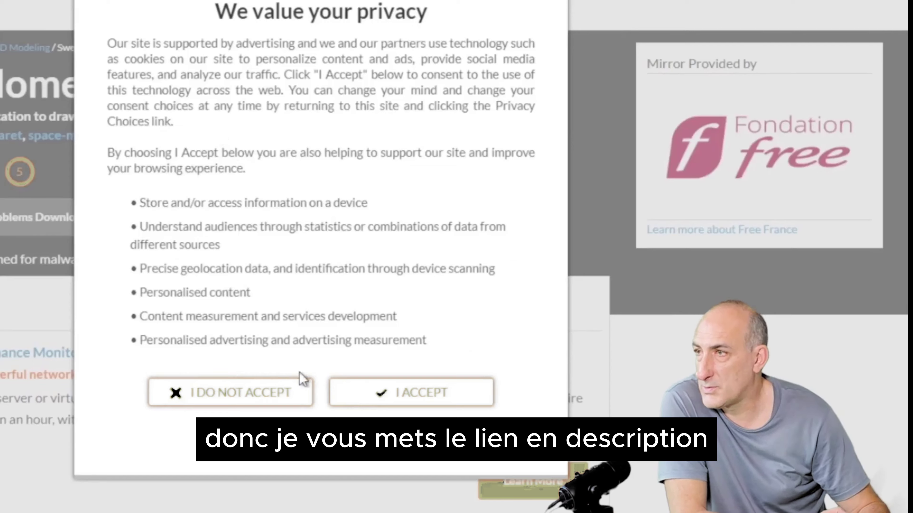
left_click(394, 385)
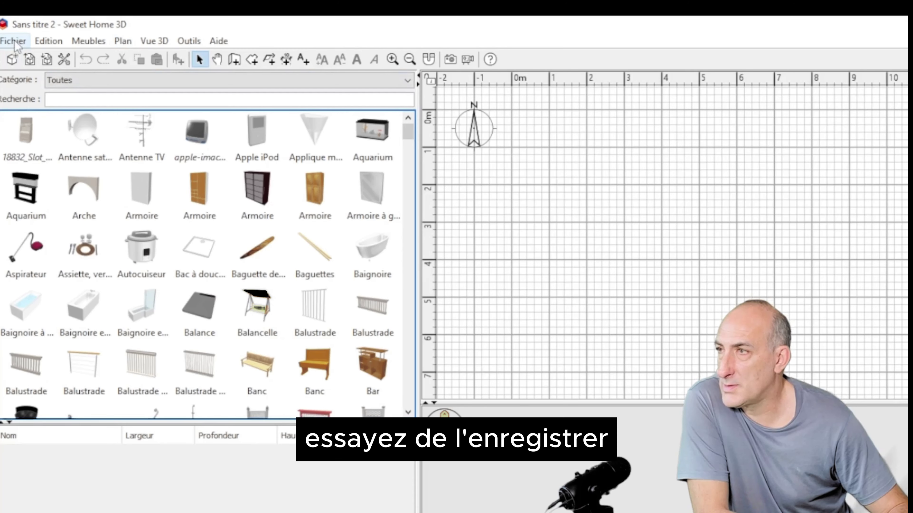
Save the new untitled home under the name home.sh3d.
left_click(14, 42)
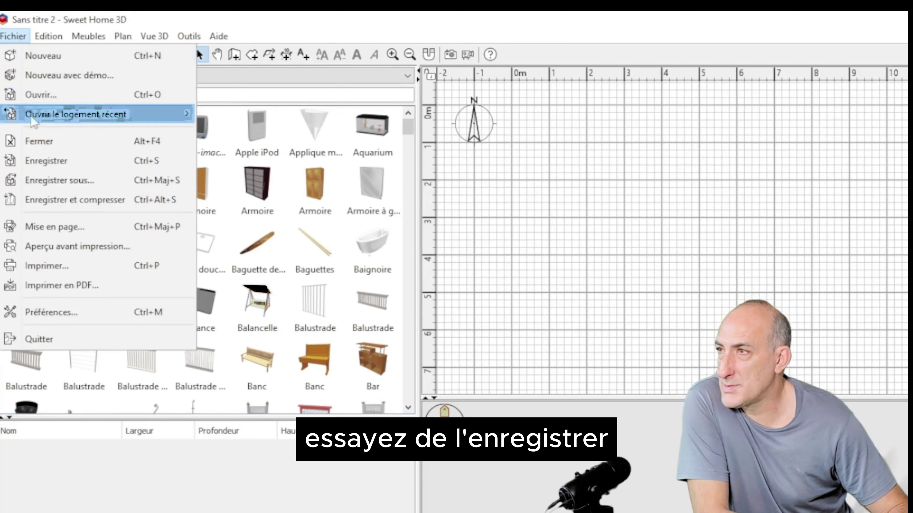
left_click(54, 182)
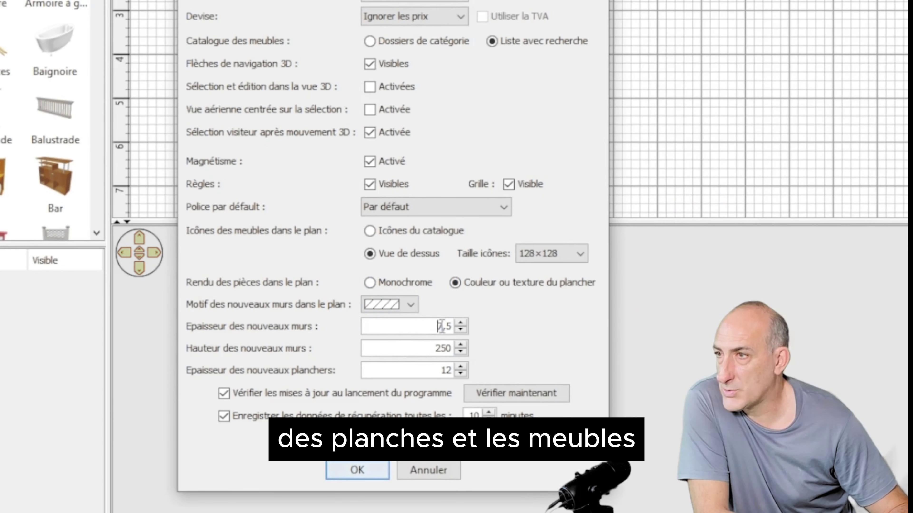
Set the thickness of new walls to 15 cm in the preferences.
type("15")
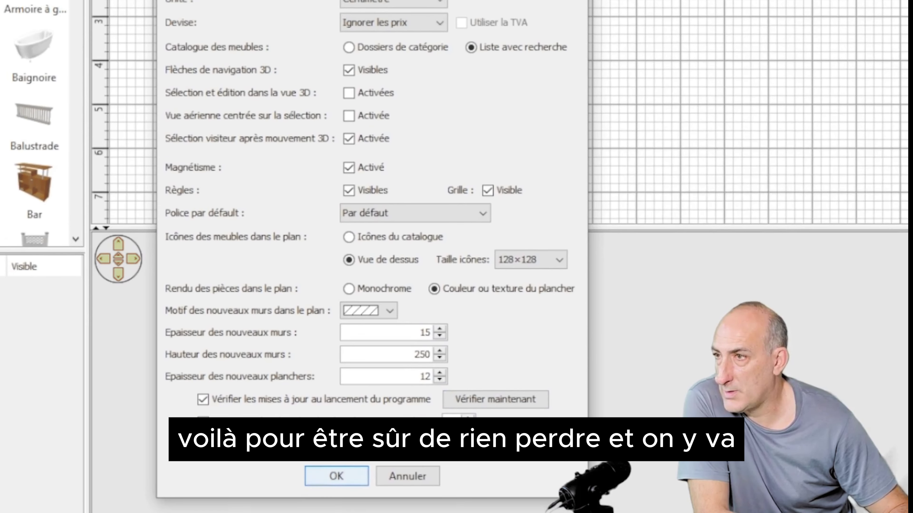
left_click(336, 476)
Choose plan-rdc.png as the plan's background image and continue to its scale settings.
left_click(121, 82)
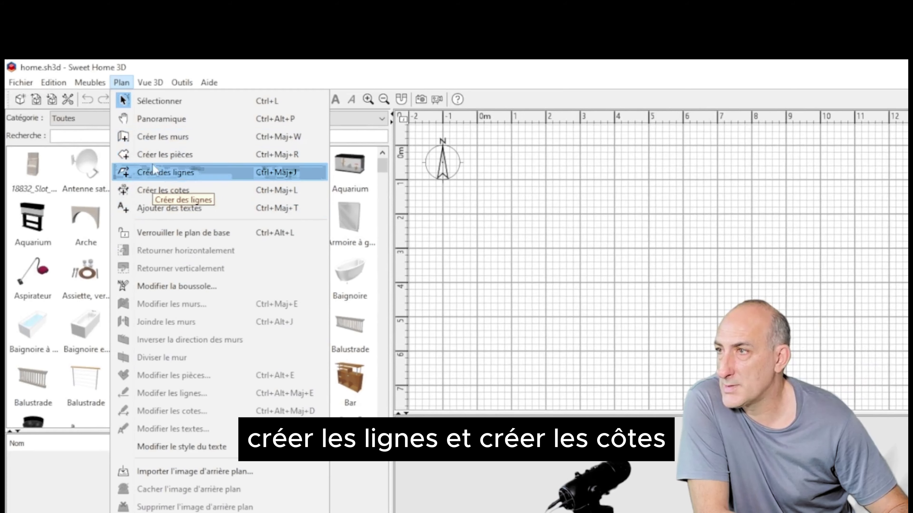
left_click(154, 140)
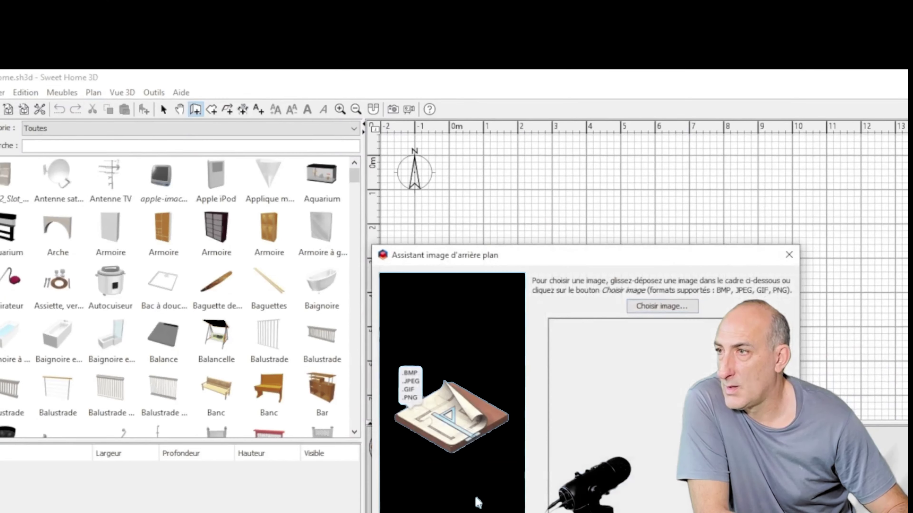
left_click(662, 306)
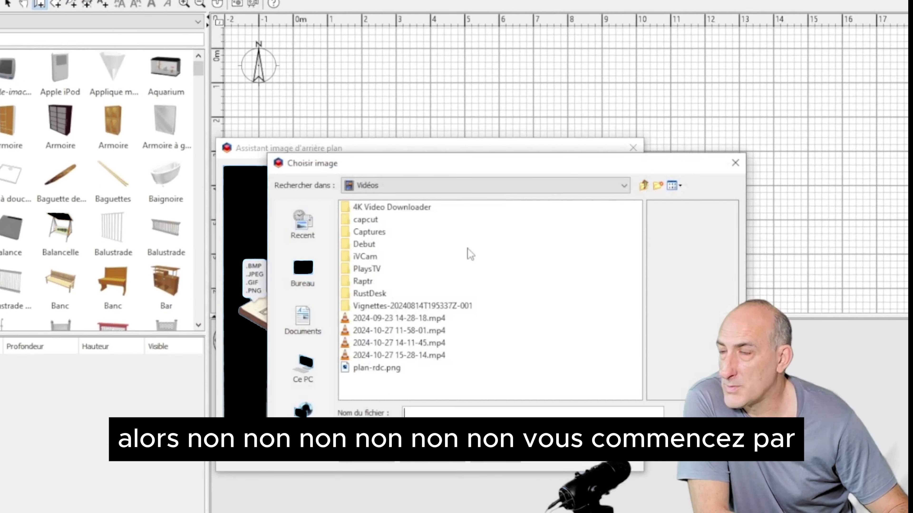
double_click(375, 368)
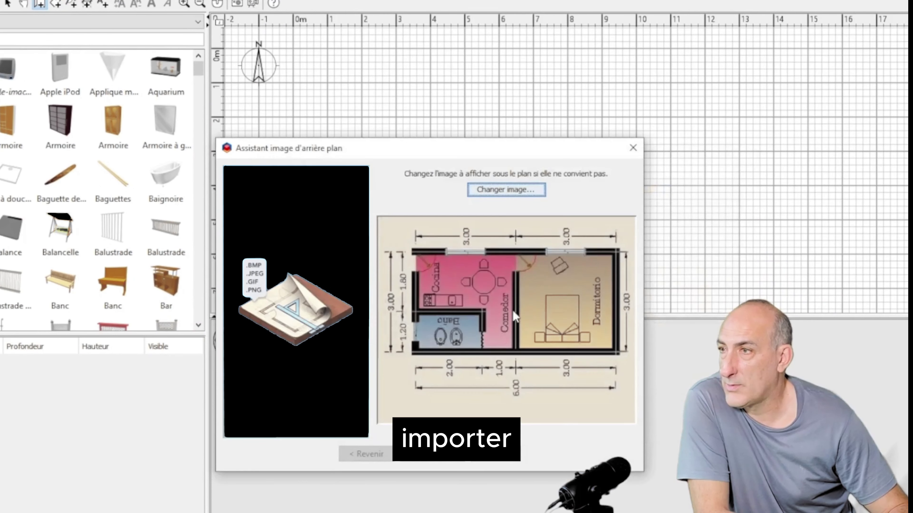
left_click(432, 455)
Calibrate the background image by aligning the scale line with the house's full width above the plan and setting its length to 600 cm.
mouse_move(589, 266)
left_mouse_down()
mouse_move(606, 246)
mouse_move(597, 256)
left_mouse_up()
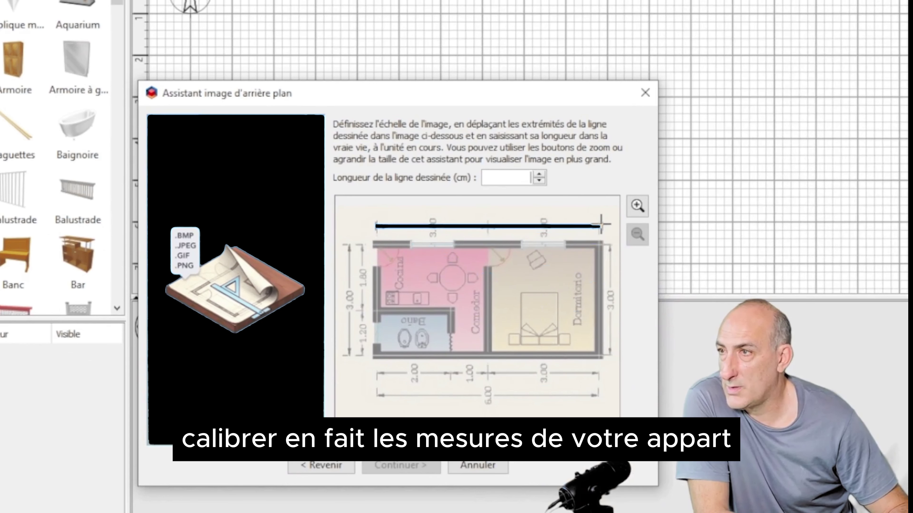
left_click_drag(600, 225, 596, 226)
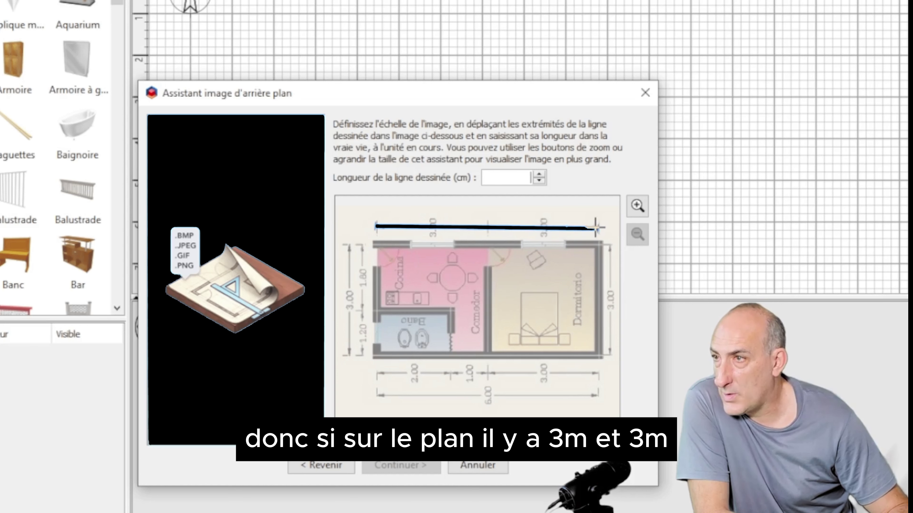
left_click_drag(597, 228, 598, 226)
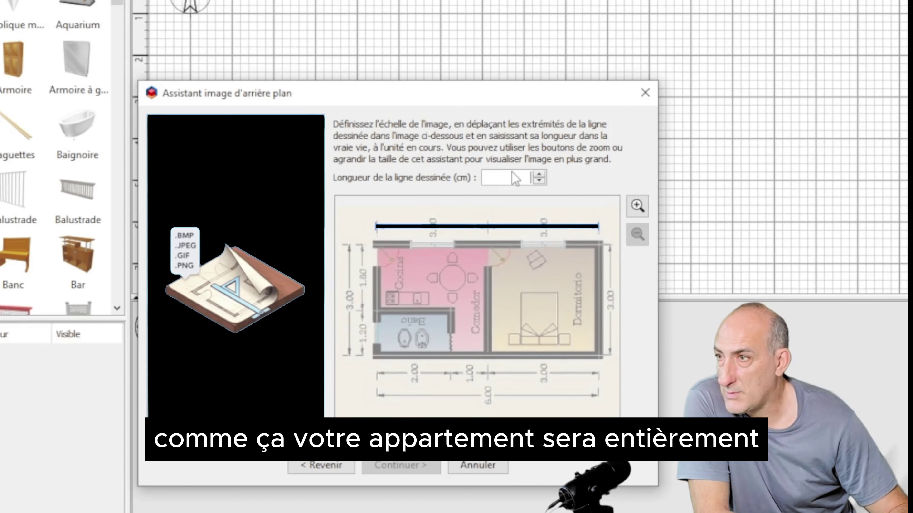
left_click(517, 179)
type("600")
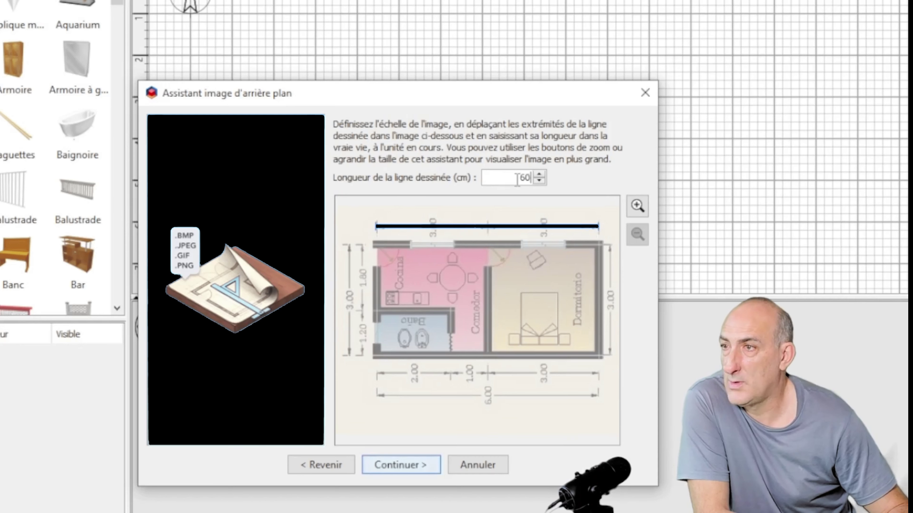
left_click(388, 471)
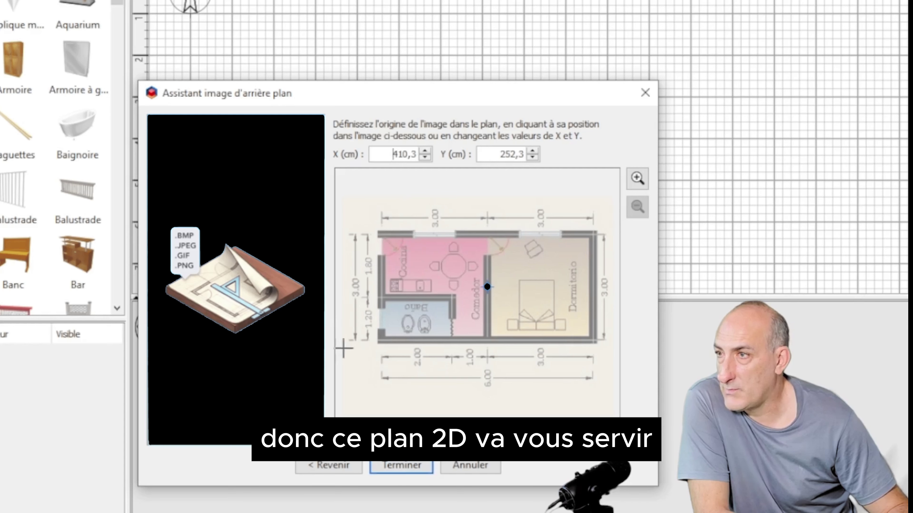
Set the background image's origin at the lower-left outer wall corner of the house and finish the import.
left_click(378, 343)
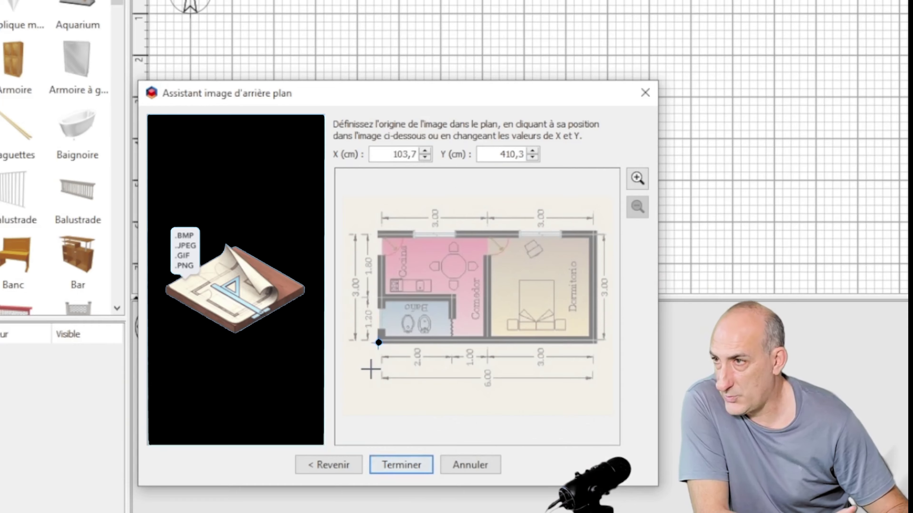
left_click(401, 465)
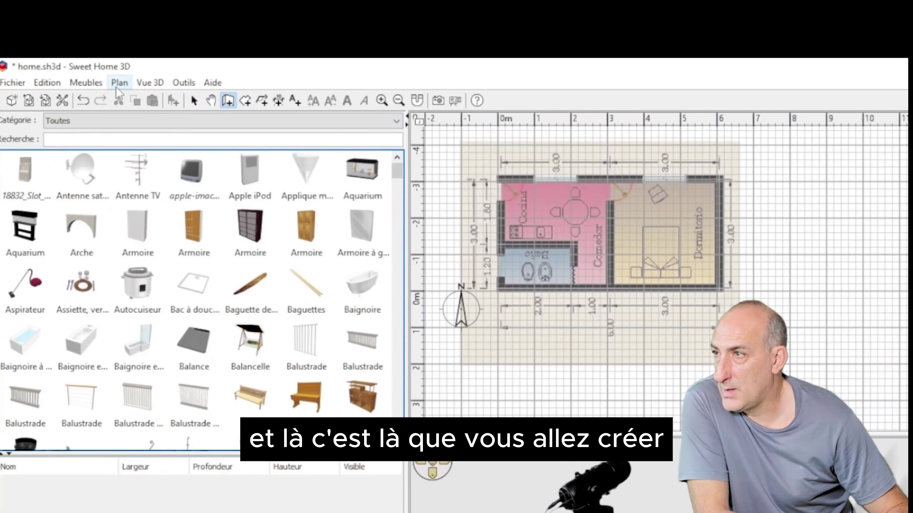
Draw a horizontal wall about 105 cm long from the house's upper-left corner to the start of the kitchen window.
left_click(119, 84)
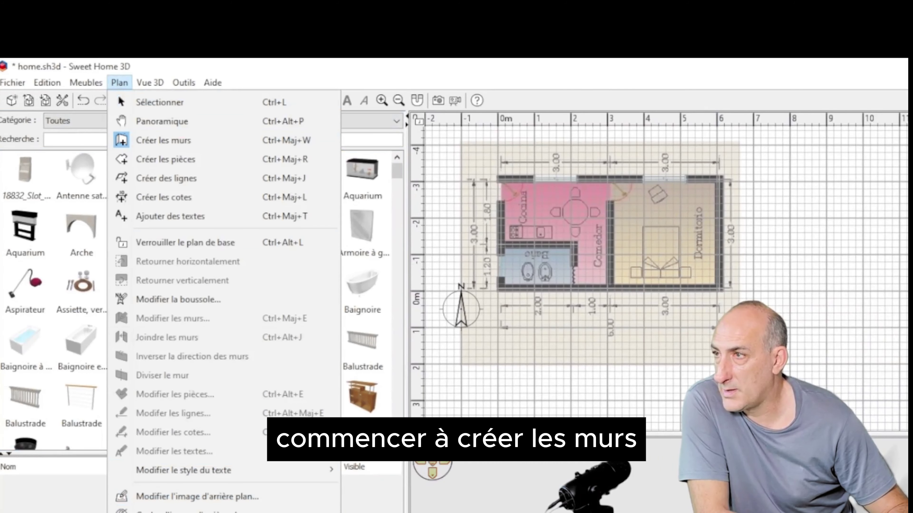
mouse_move(150, 83)
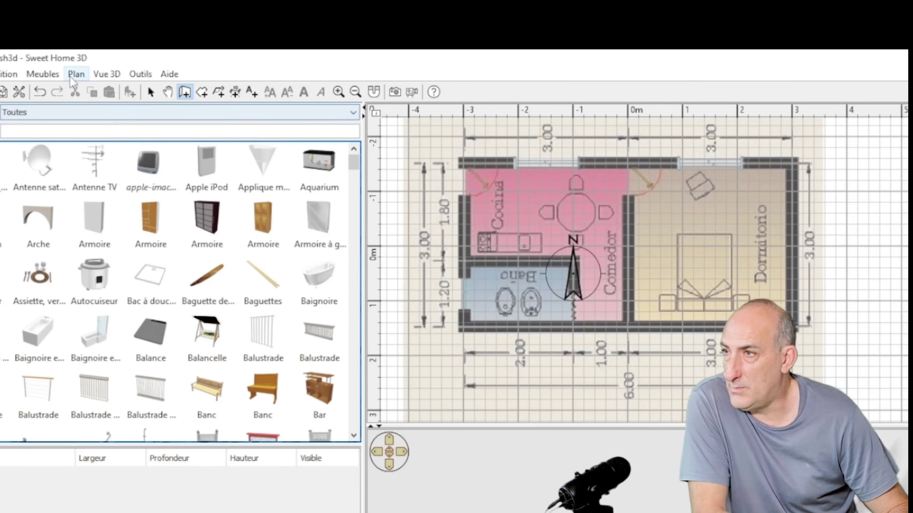
left_click(80, 60)
left_click(73, 75)
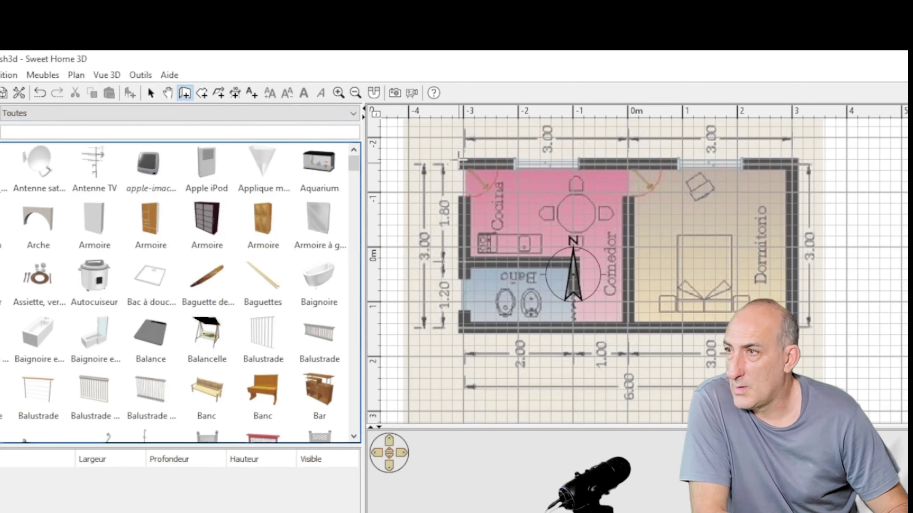
left_click(459, 162)
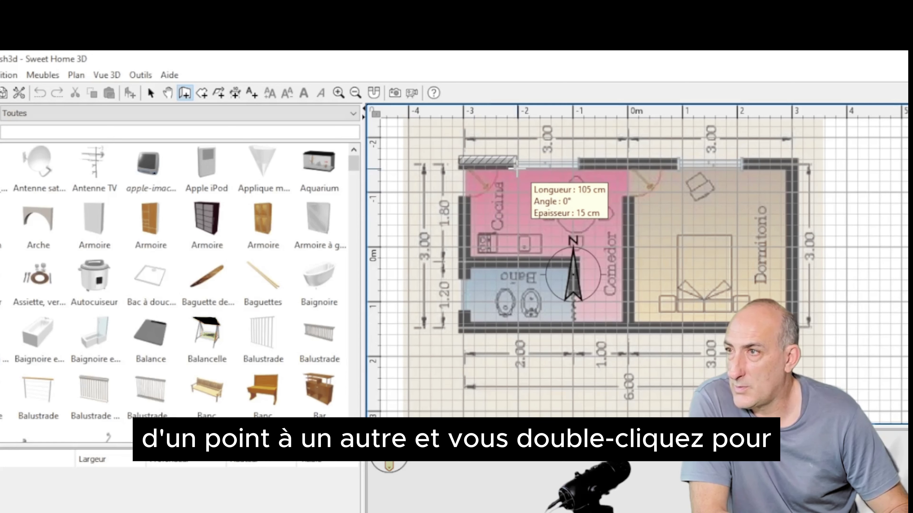
double_click(517, 168)
left_click(516, 162)
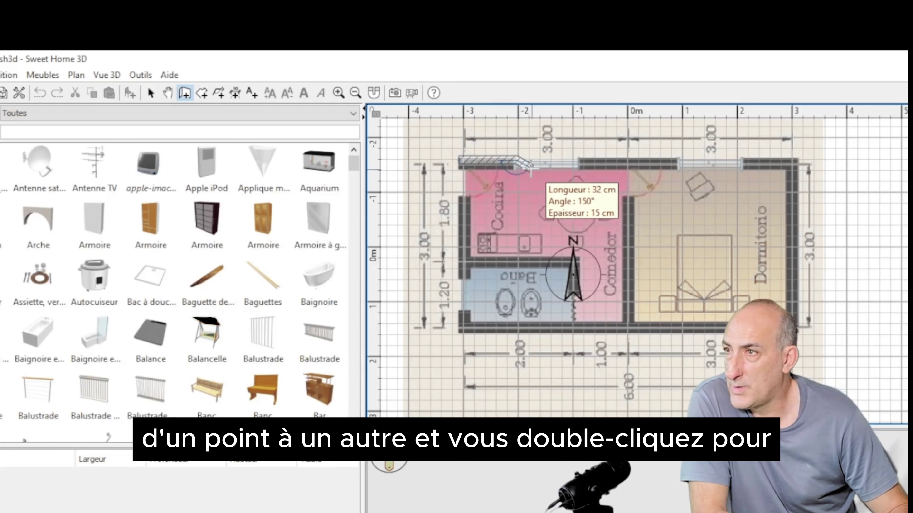
double_click(516, 162)
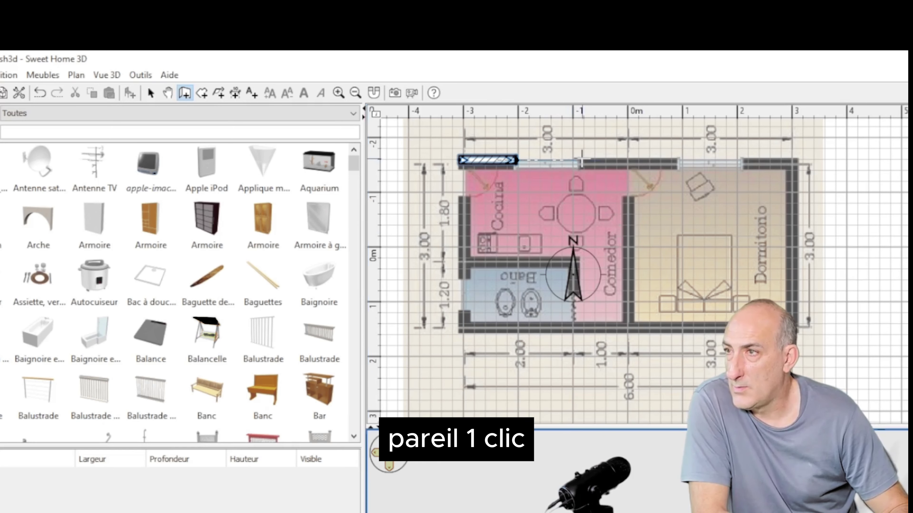
left_click(578, 160)
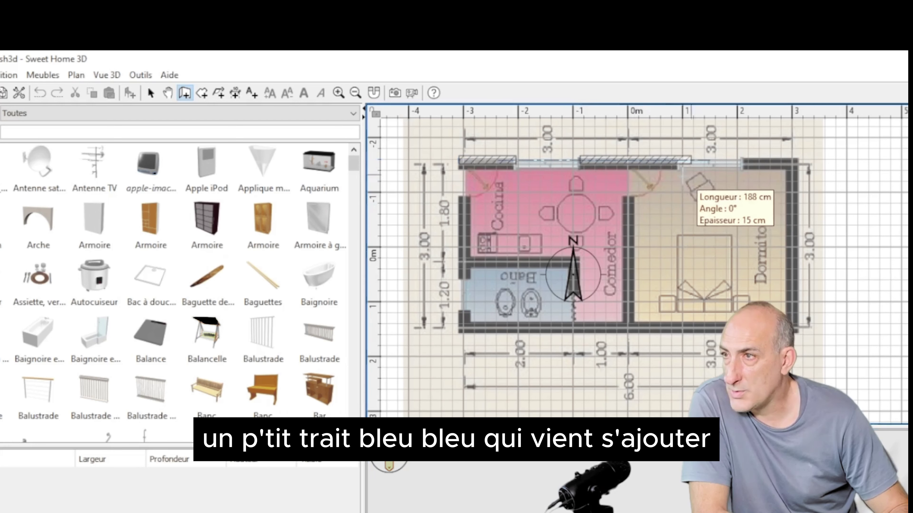
left_click(679, 163)
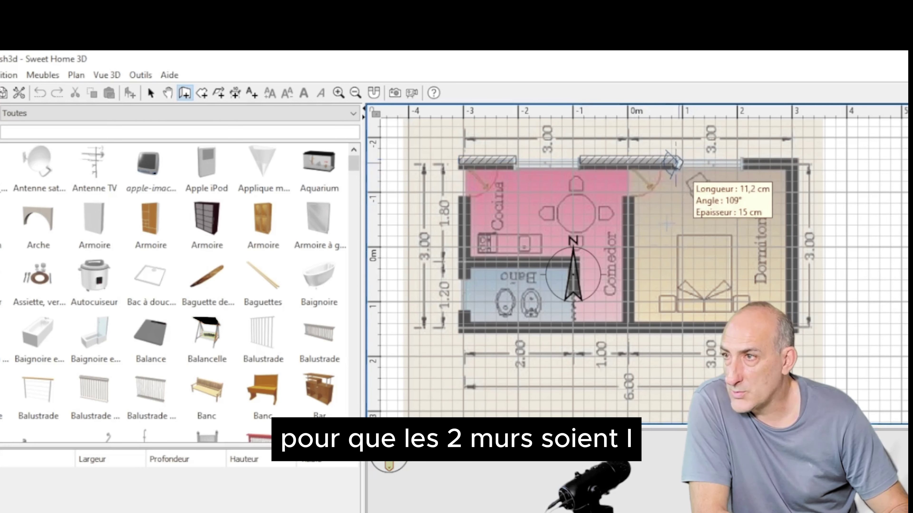
key("Escape")
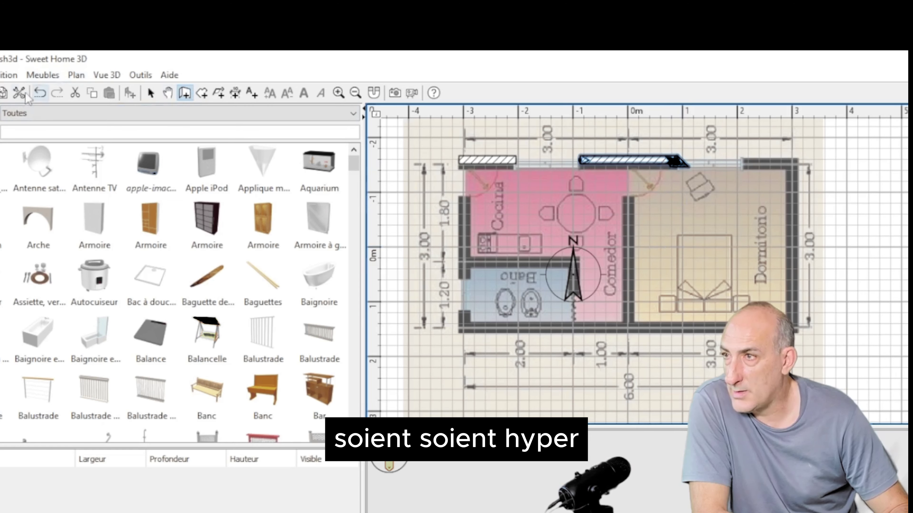
left_click(36, 94)
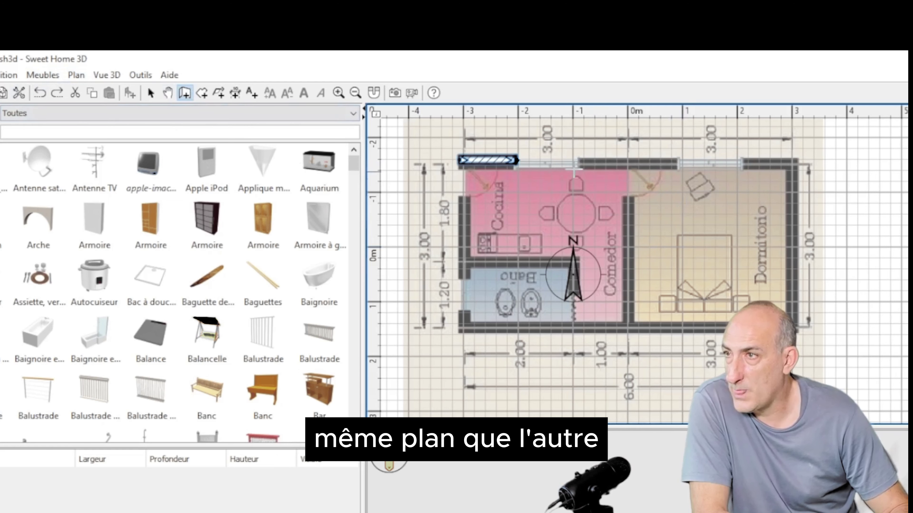
left_click(580, 160)
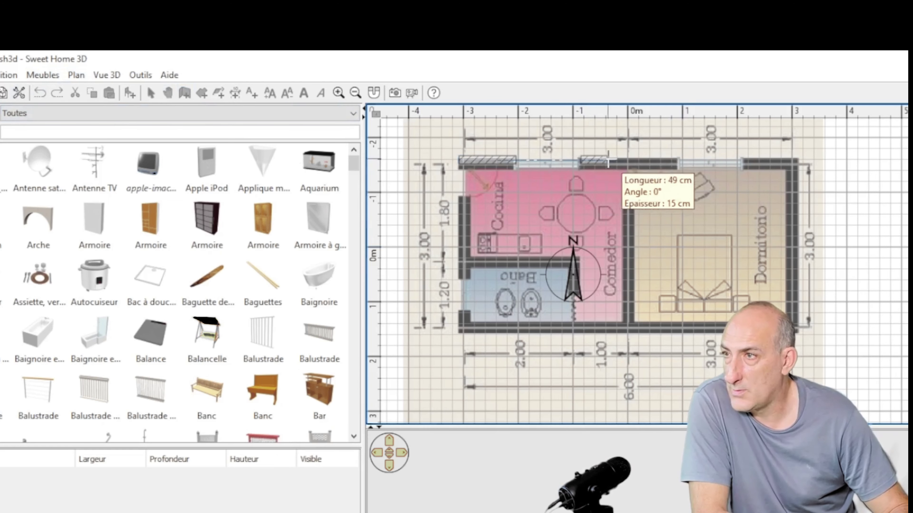
double_click(677, 162)
left_click(677, 164)
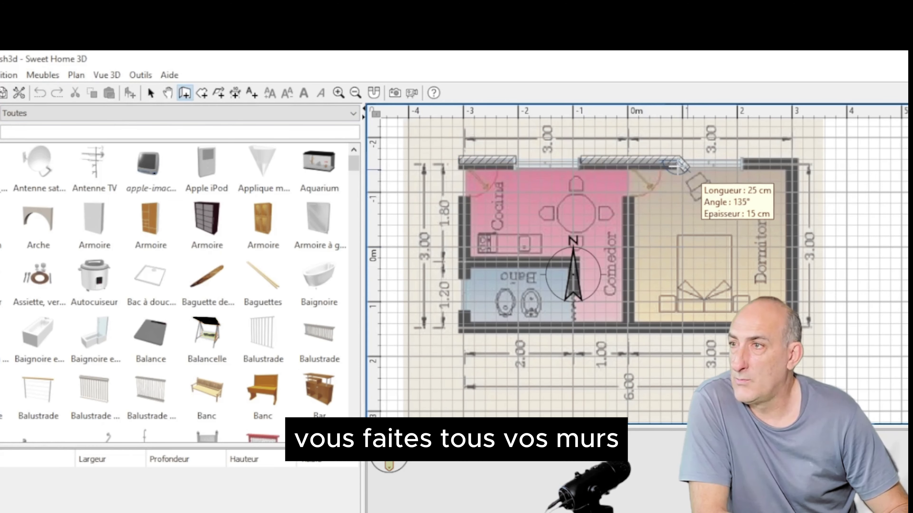
key("Escape")
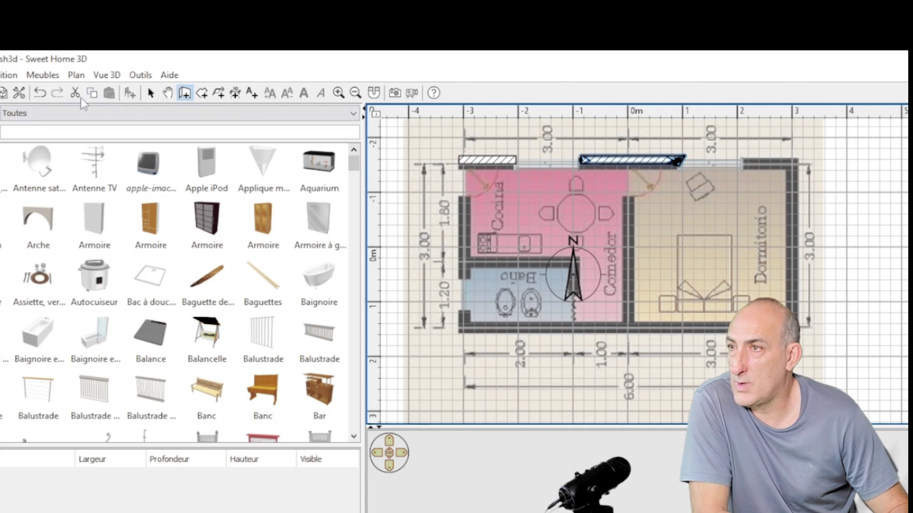
key("ctrl+z")
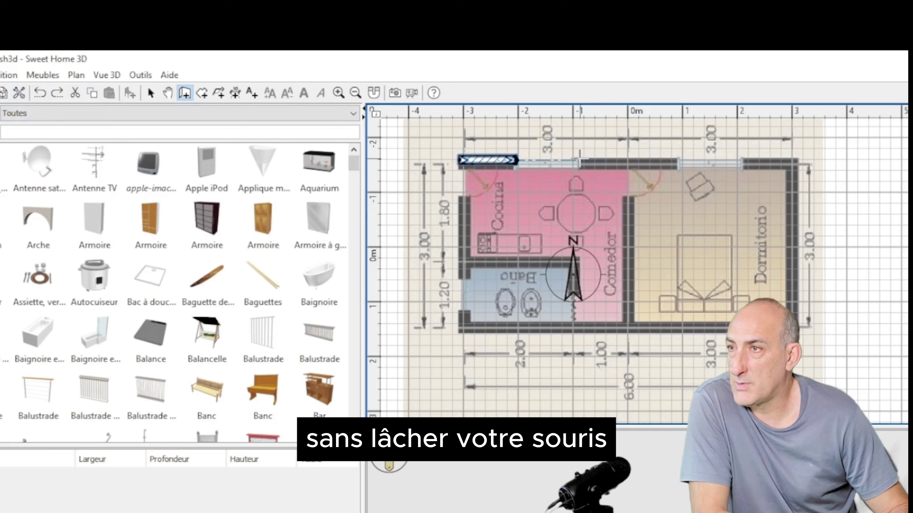
Draw the upper wall segment from the end of the kitchen window to the start of the bedroom window, and finish wall drawing.
left_click_drag(579, 160, 676, 166)
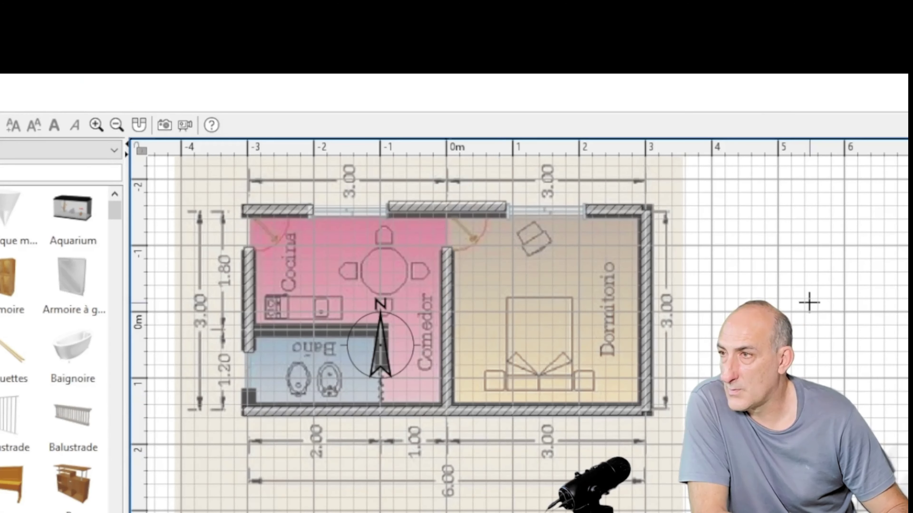
left_click(811, 302)
key("Escape")
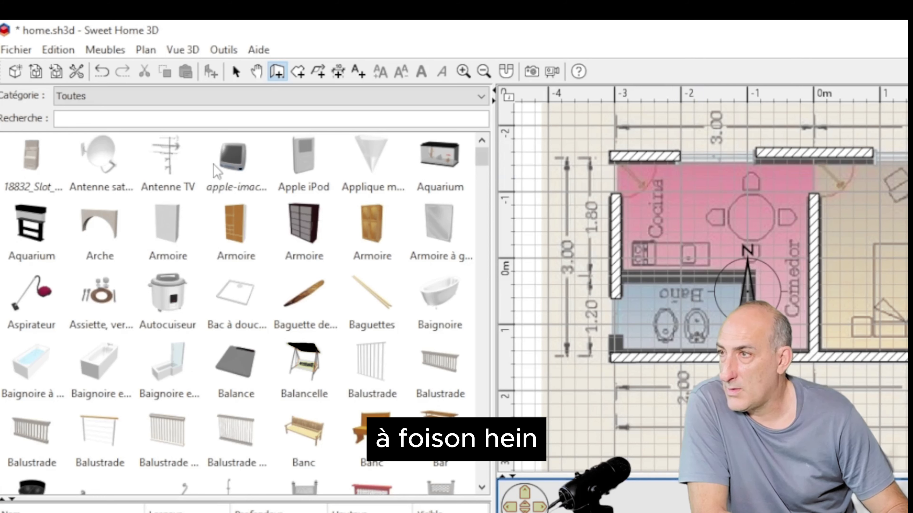
Search the furniture catalog for "fenetre" and preview a Double porte-fenêtre model's details.
left_click(109, 118)
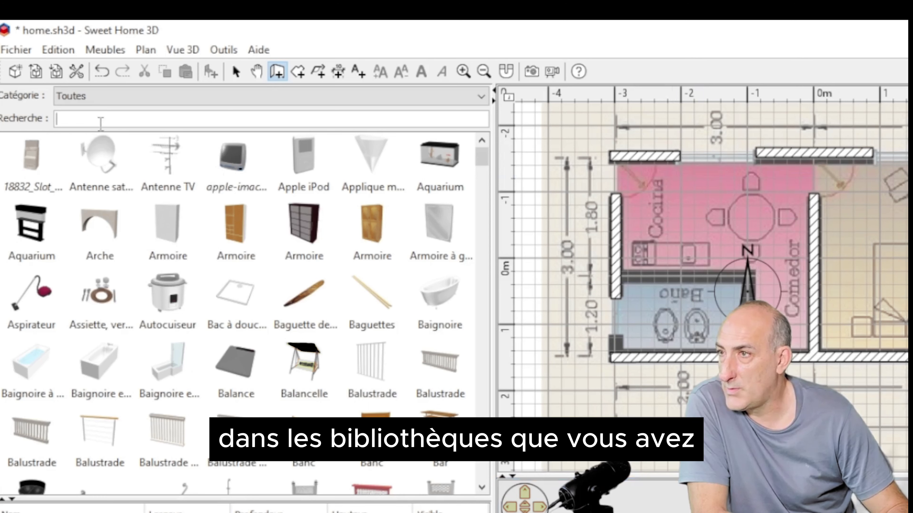
type("fene")
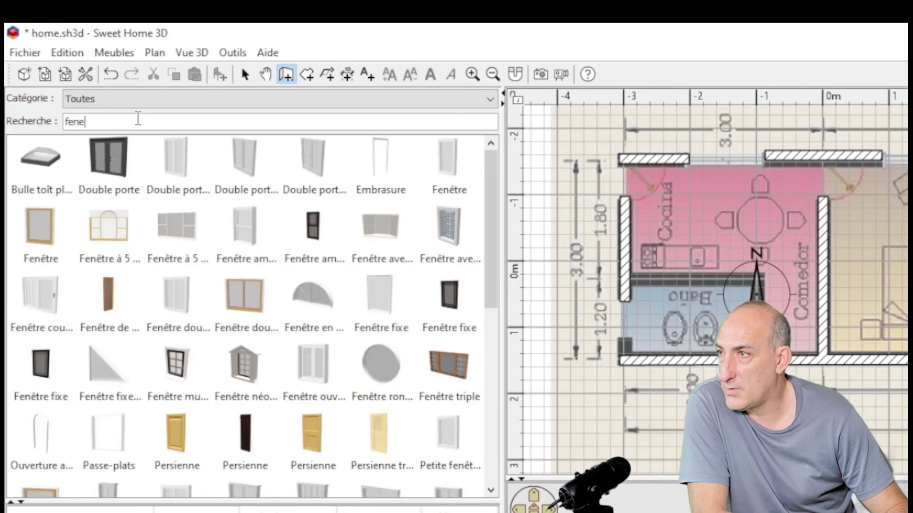
type("tre")
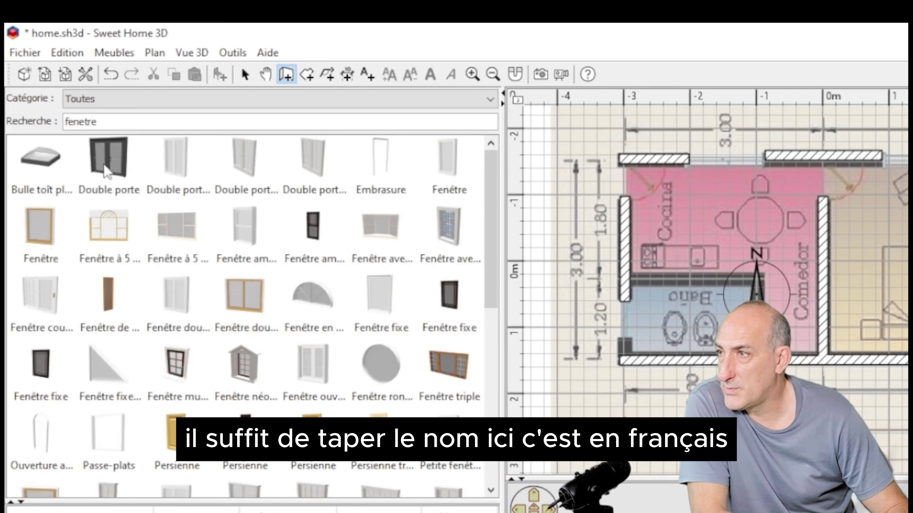
mouse_move(177, 164)
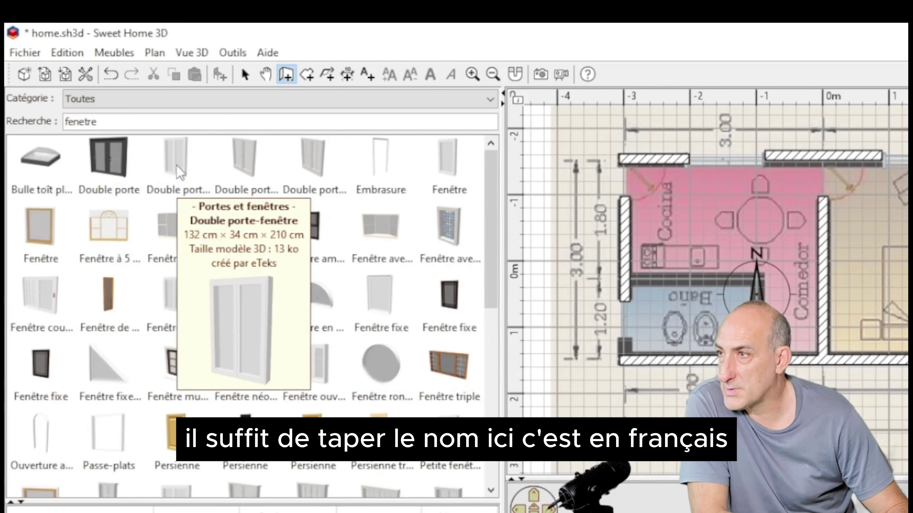
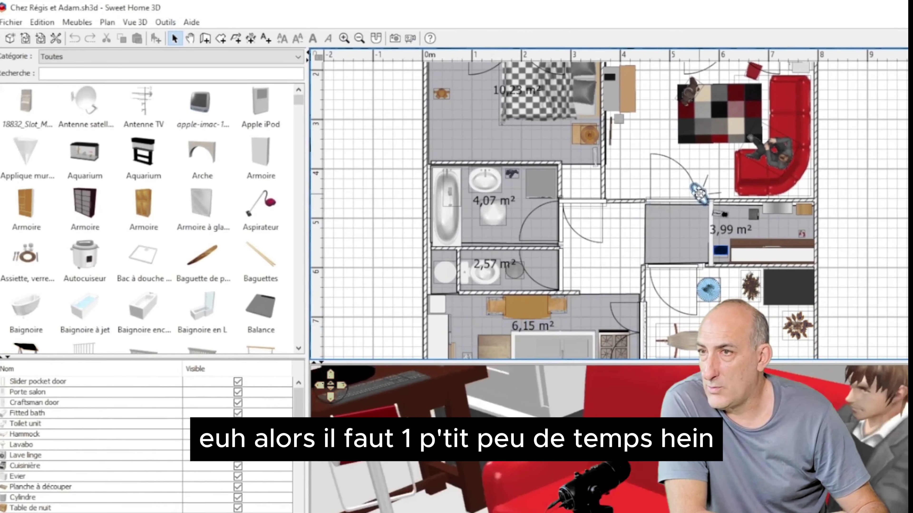
Walk the virtual visitor forward through the living room, and reposition it on the plan beside the lower end of the red corner sofa.
key("Up")
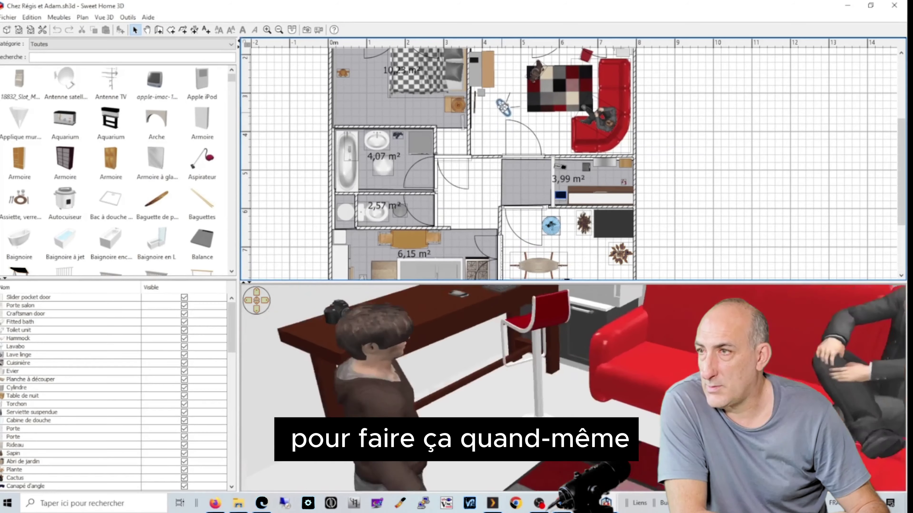
key("Up")
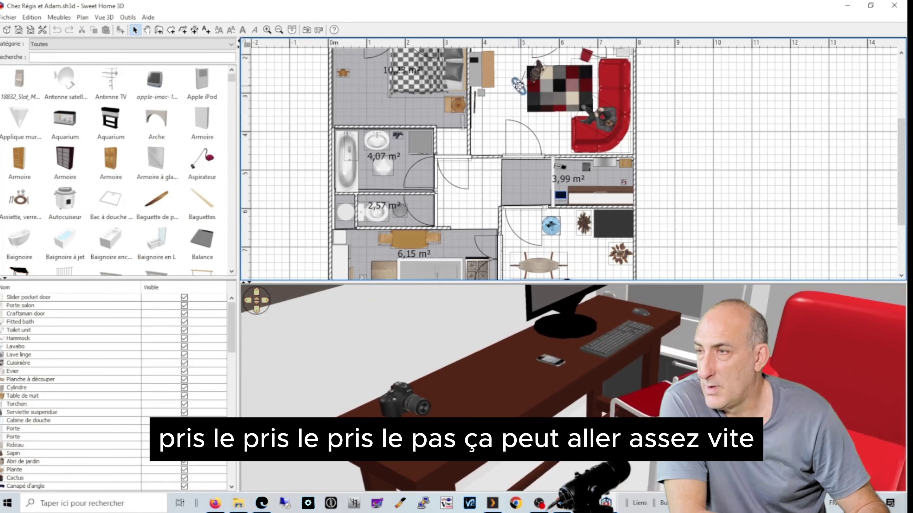
key("Up")
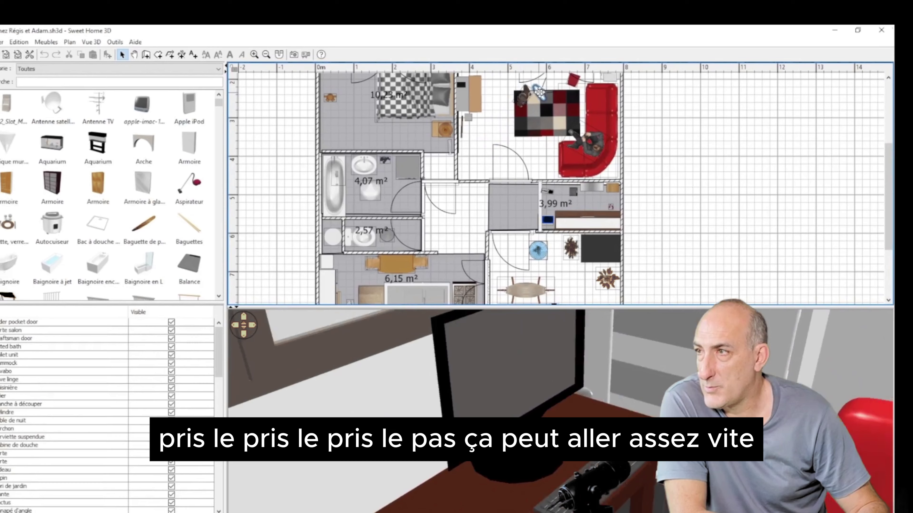
left_click_drag(539, 92, 561, 166)
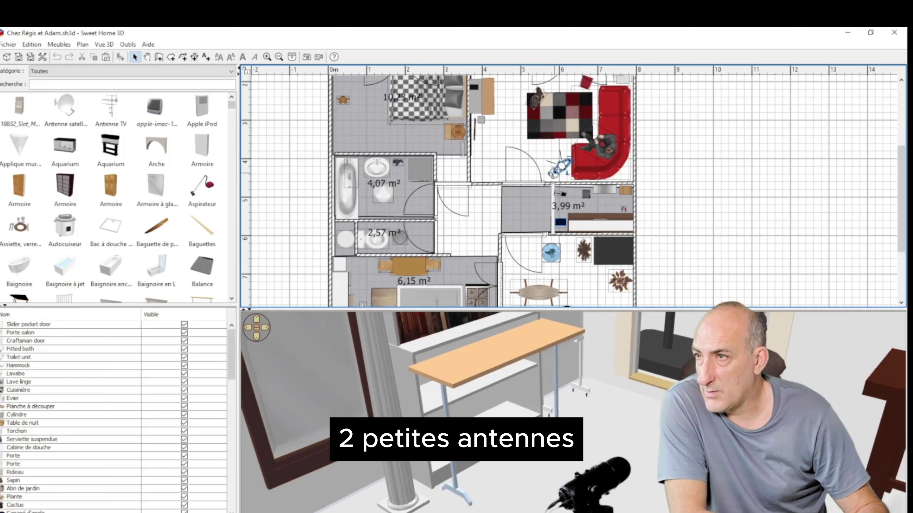
Set the virtual visitor's head angle to about 24° and raise its eye height to about 310 cm to view the living room from above.
left_click_drag(562, 165, 568, 173)
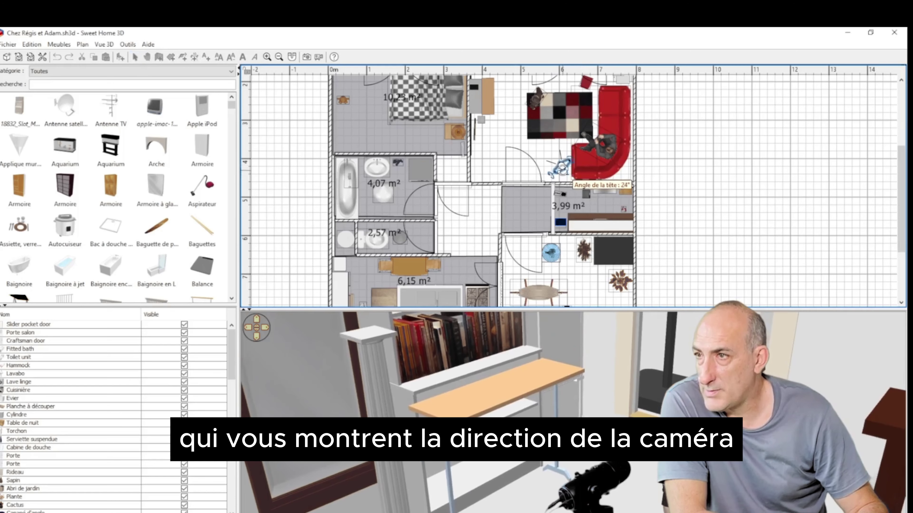
scroll(565, 170, "down", 2)
scroll(557, 179, "up", 2)
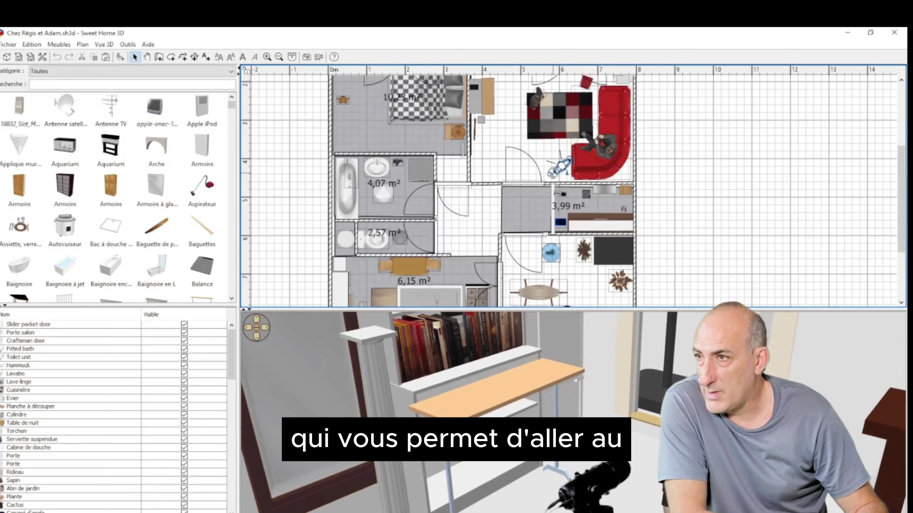
left_click_drag(562, 166, 552, 158)
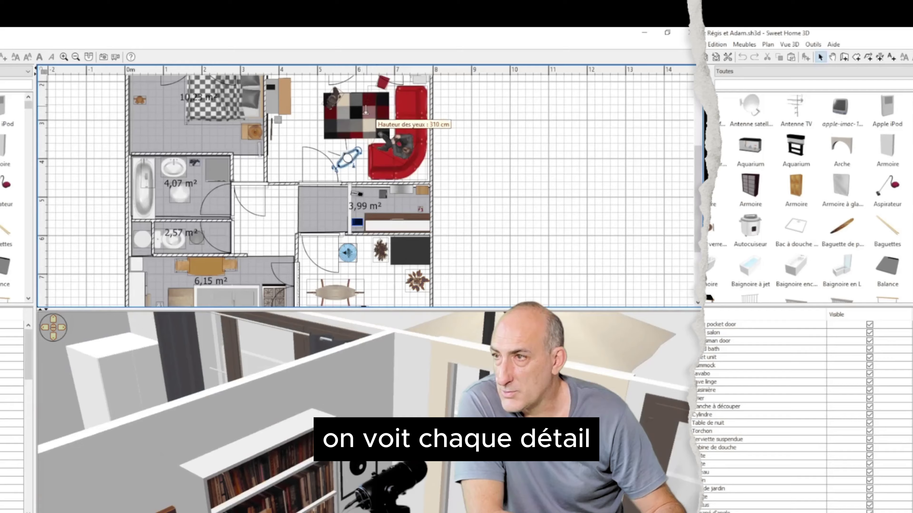
left_click_drag(567, 126, 574, 147)
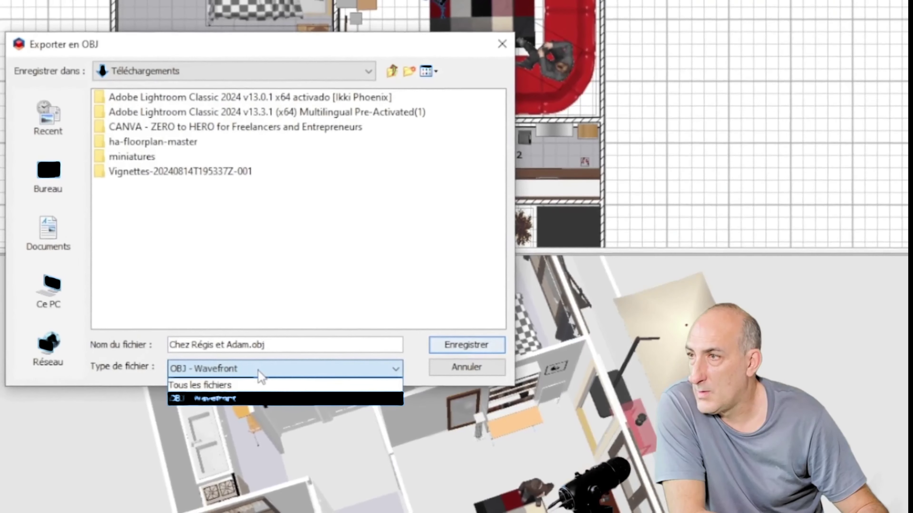
Keep OBJ - Wavefront as the export format and name the exported file home.obj in the Téléchargements folder.
left_click(262, 377)
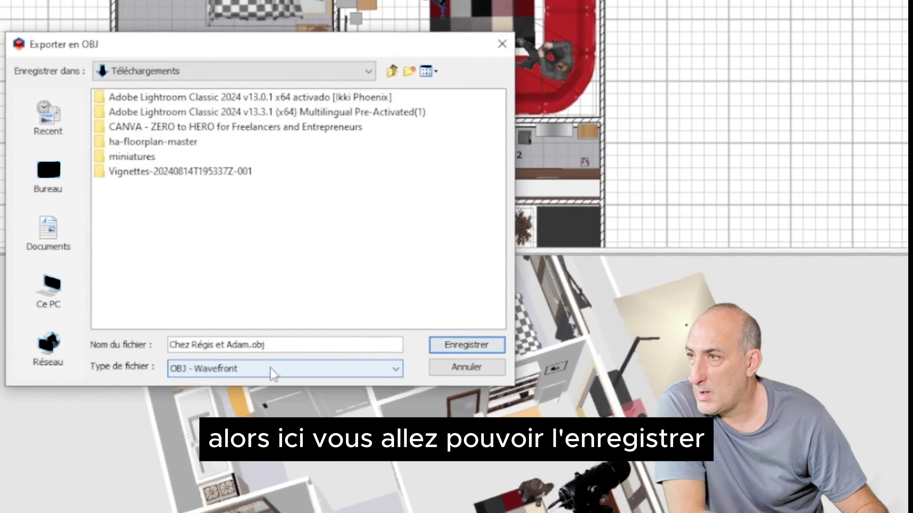
double_click(250, 346)
key("ctrl+a")
type("home.obj")
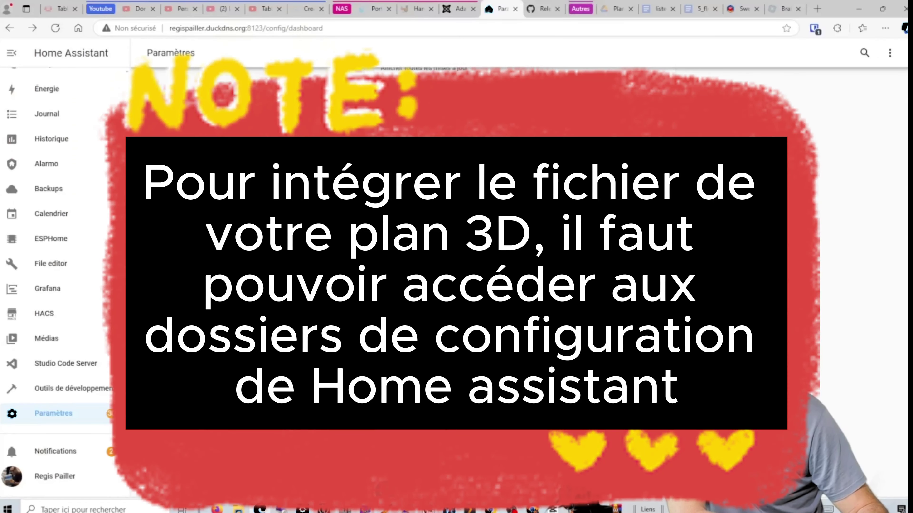
Switch to Home Assistant, search its add-ons for "samba" and open the Samba share add-on.
left_click(228, 79)
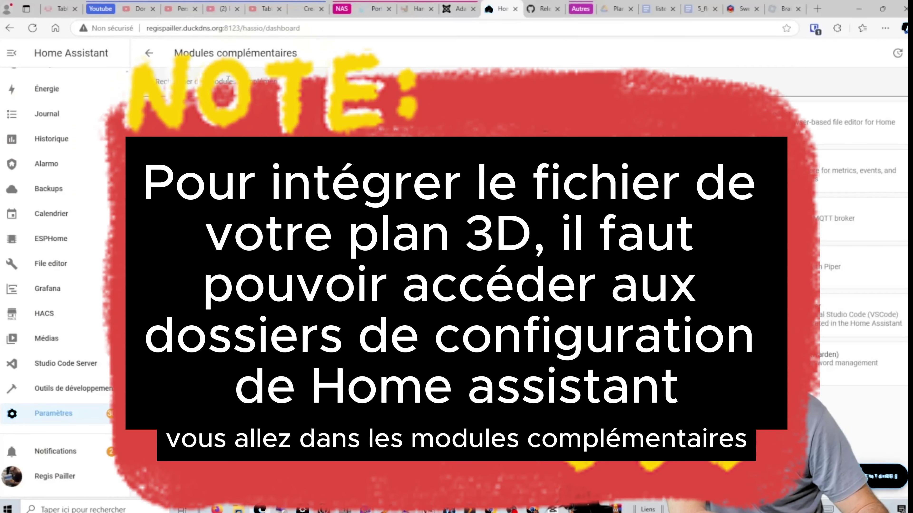
left_click(228, 79)
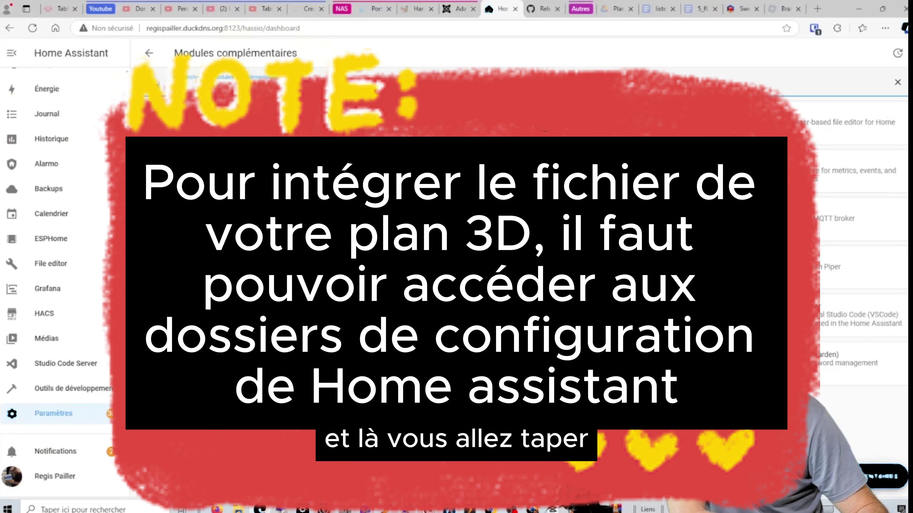
type("samba")
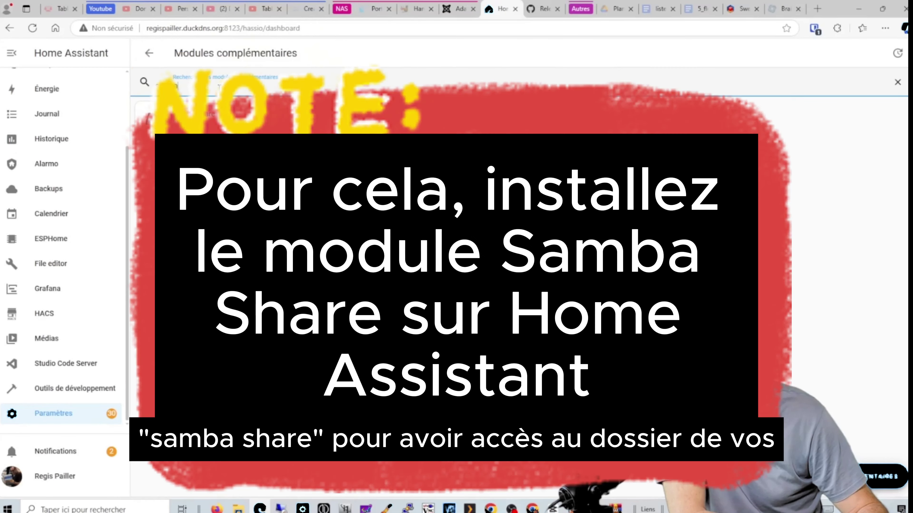
left_click(209, 115)
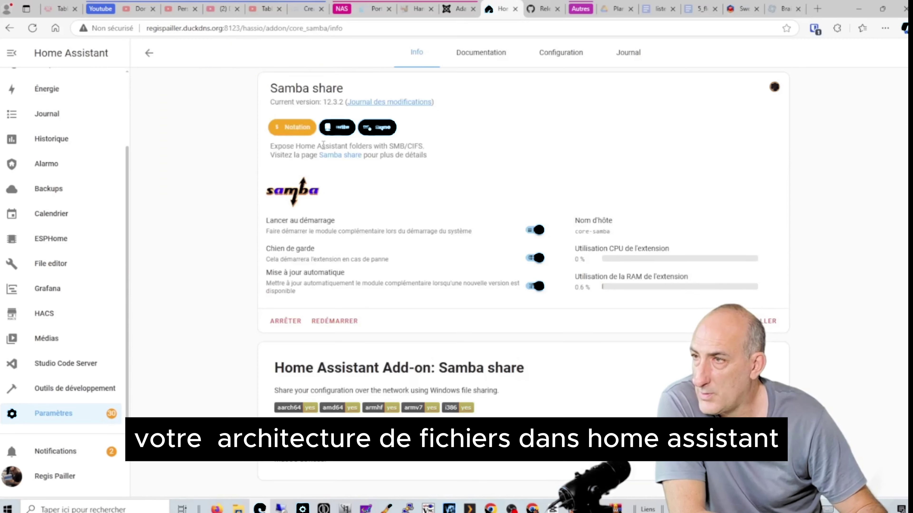
Review the Samba share add-on's description, documentation and configuration options, including the username, password and workgroup fields.
left_click_drag(271, 146, 416, 147)
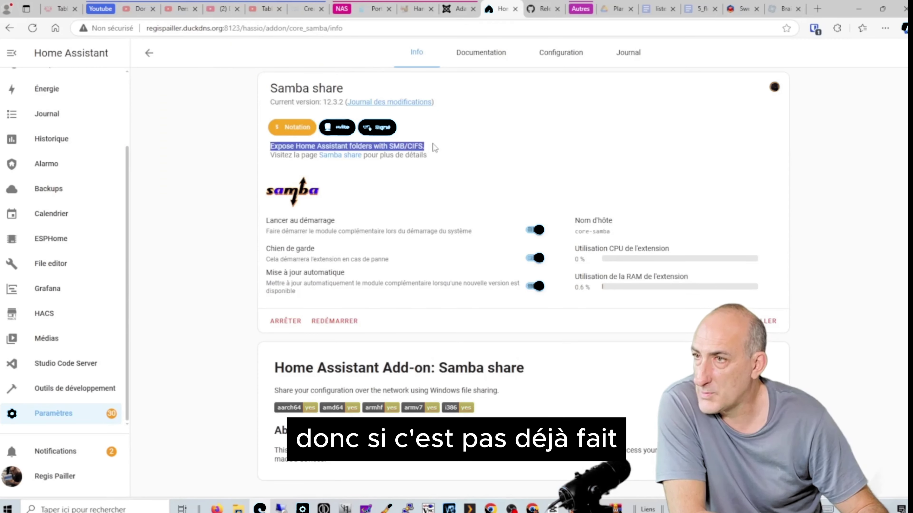
left_click(481, 52)
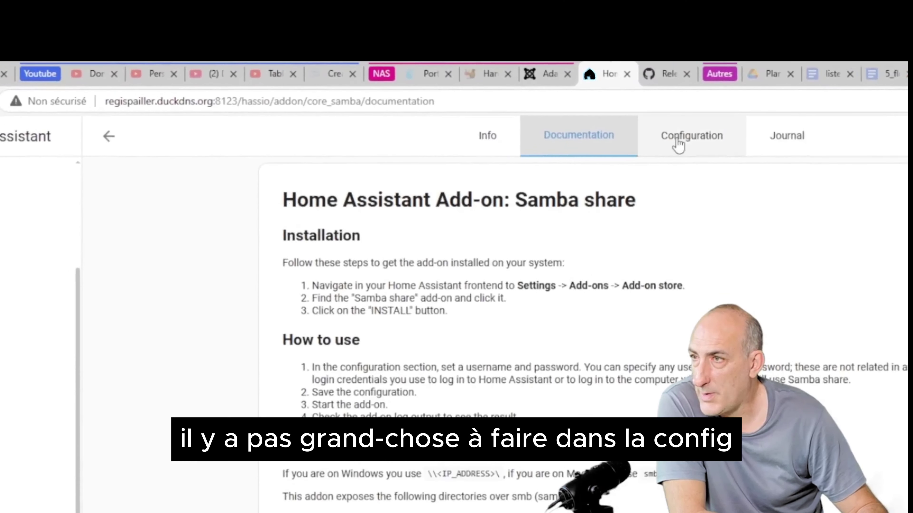
left_click(678, 145)
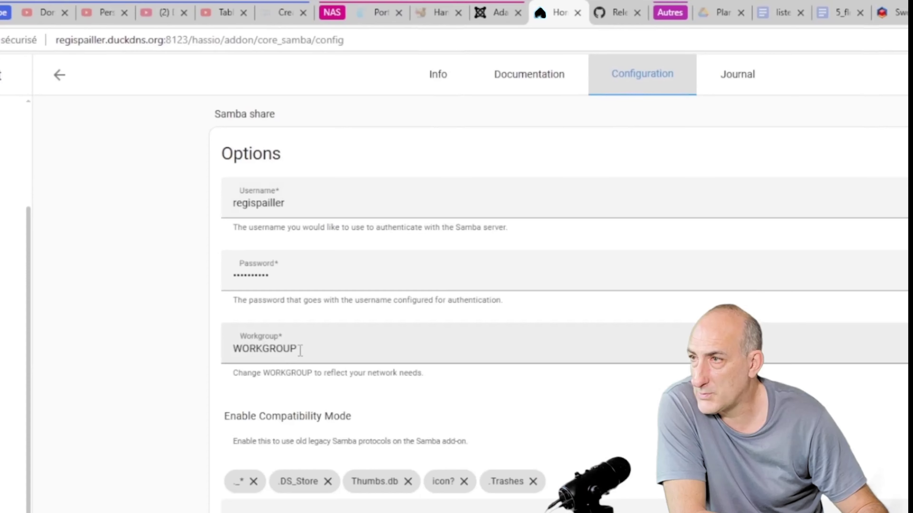
scroll(204, 347, "down", 1)
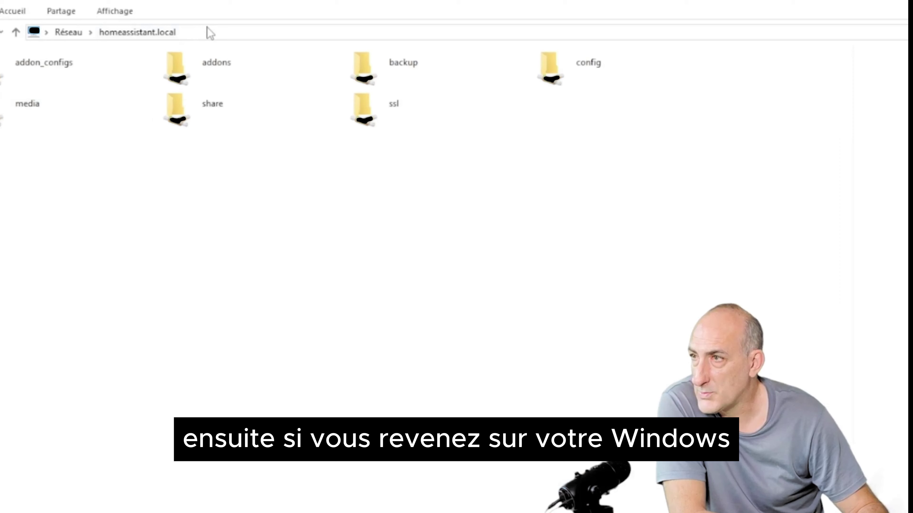
Switch to File Explorer and open the network location \\homeassistant.local.
left_click(208, 31)
left_click(209, 31)
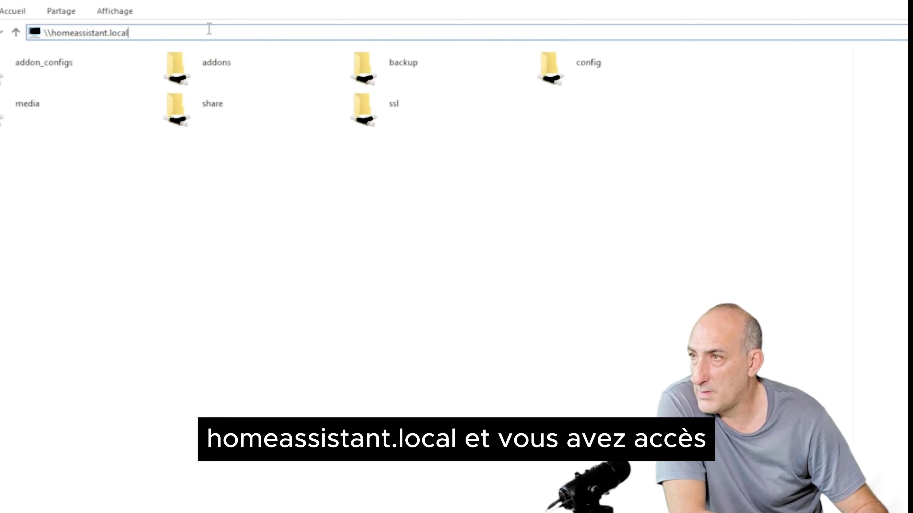
key("Return")
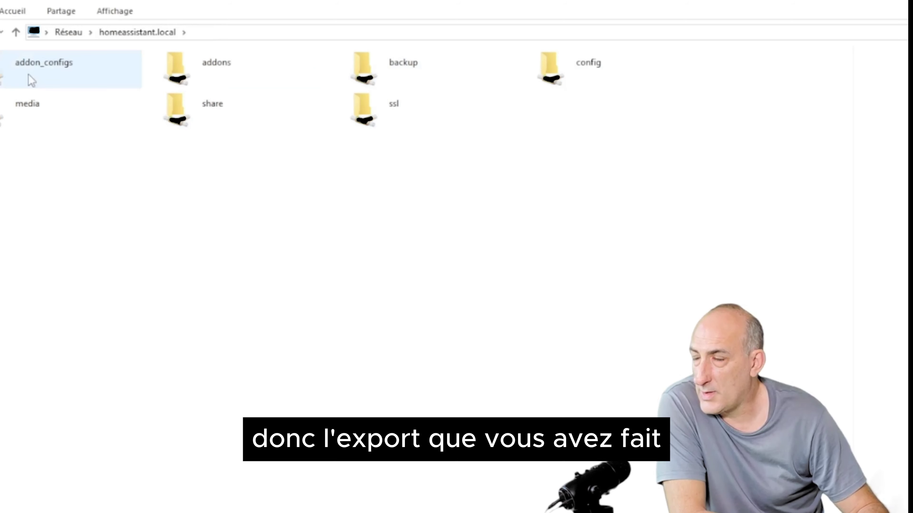
Open the community folder inside www within the Home Assistant config share.
left_click(574, 67)
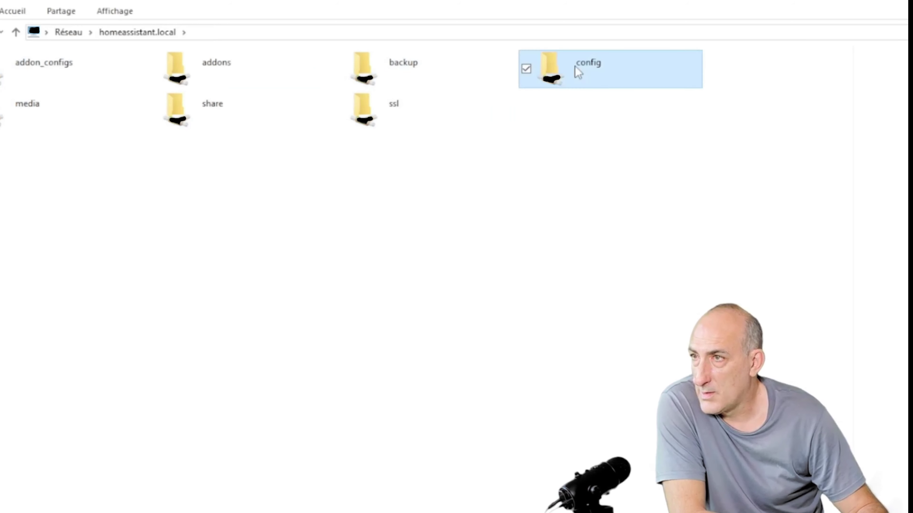
double_click(592, 73)
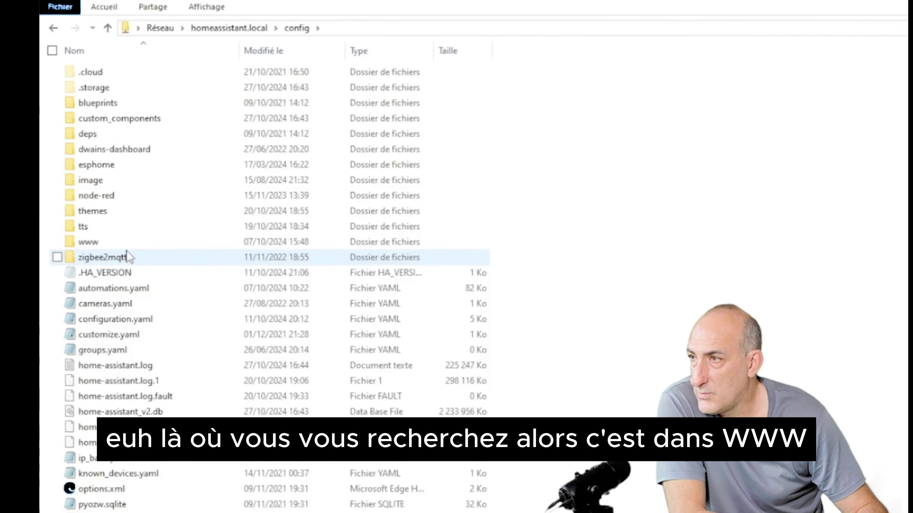
double_click(149, 254)
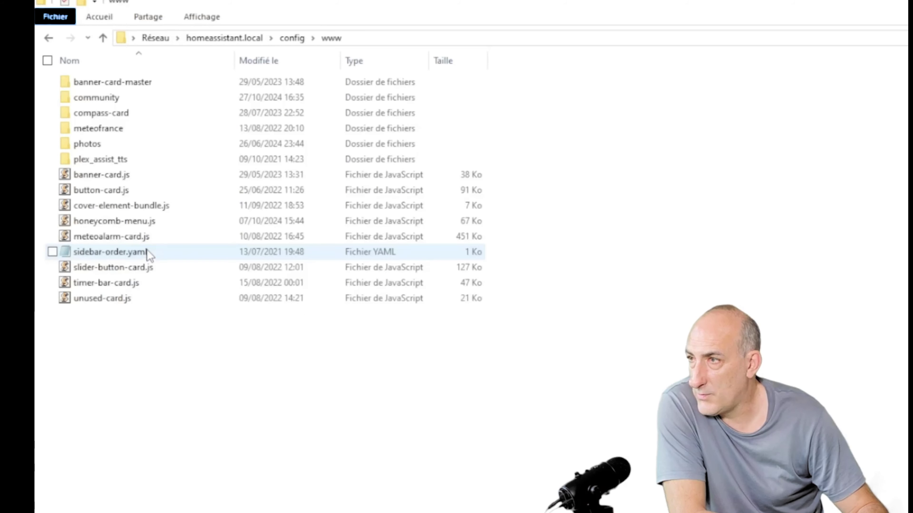
double_click(97, 103)
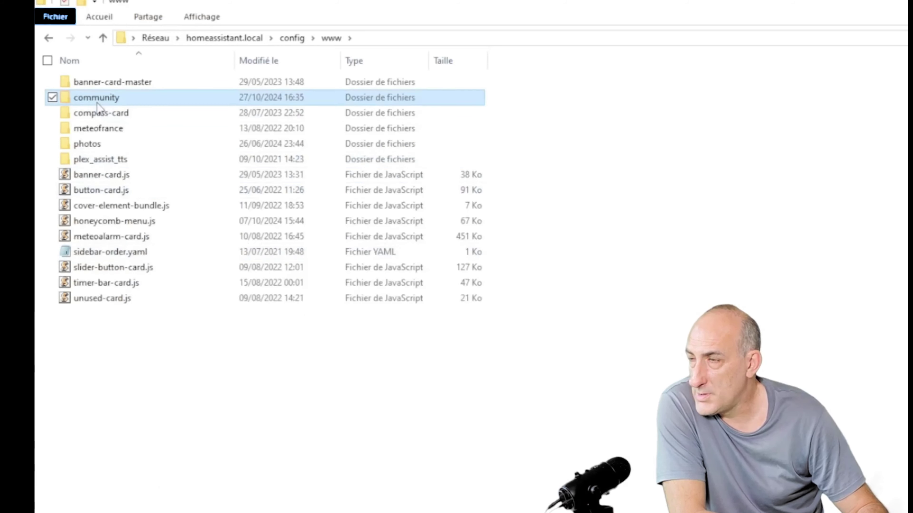
Look through the community folder on the Home Assistant share to locate the floor3d-card module folders.
scroll(144, 395, "down", 13)
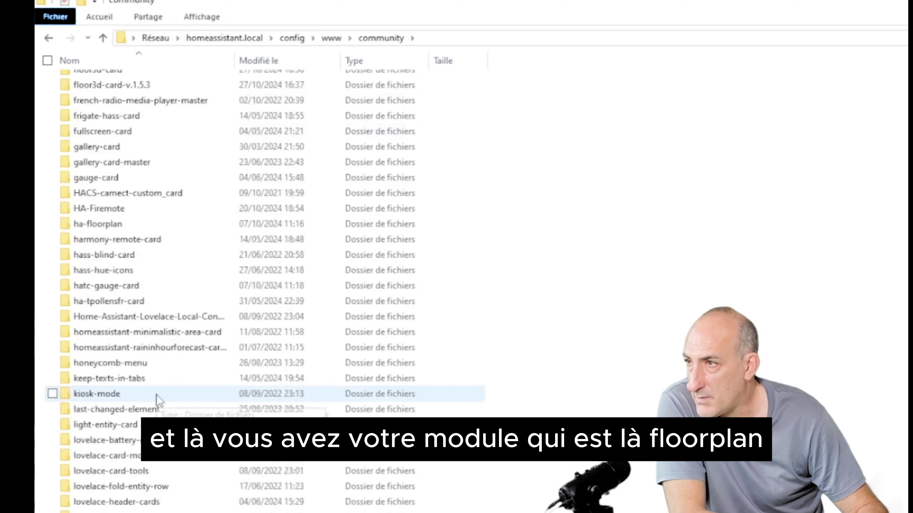
scroll(158, 450, "up", 13)
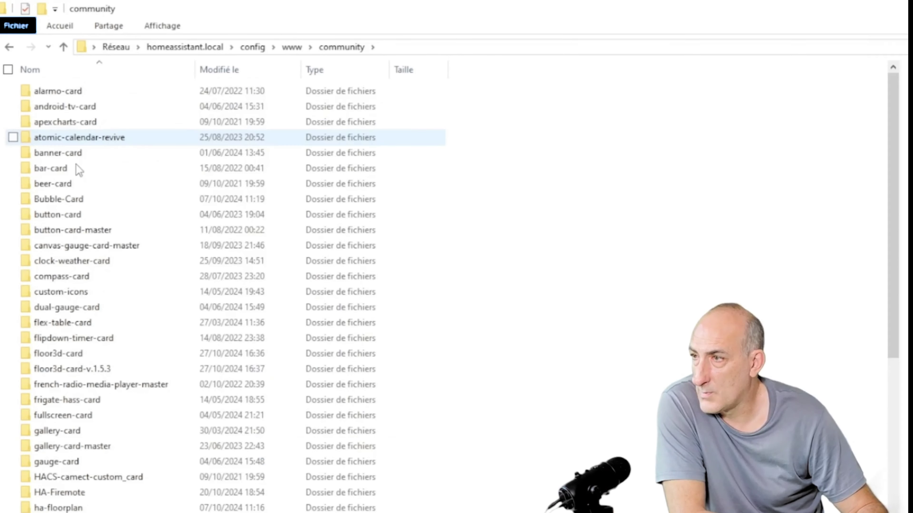
scroll(116, 410, "down", 13)
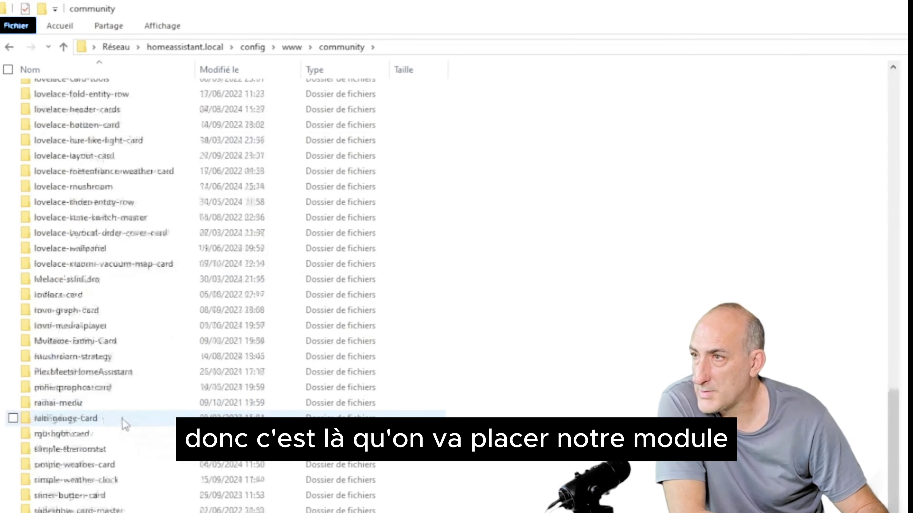
scroll(119, 450, "up", 13)
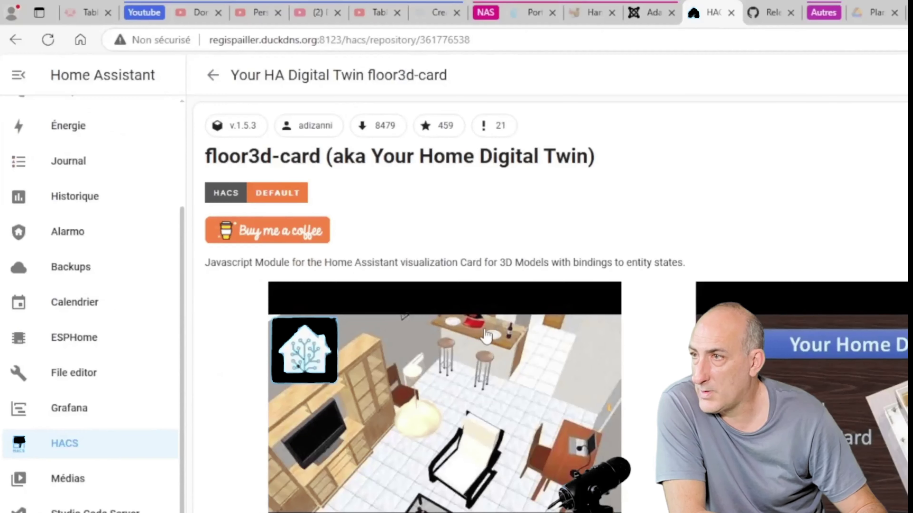
Switch to the floor3d-card page in HACS and review its installation, model design, options and camera documentation.
scroll(555, 367, "down", 5)
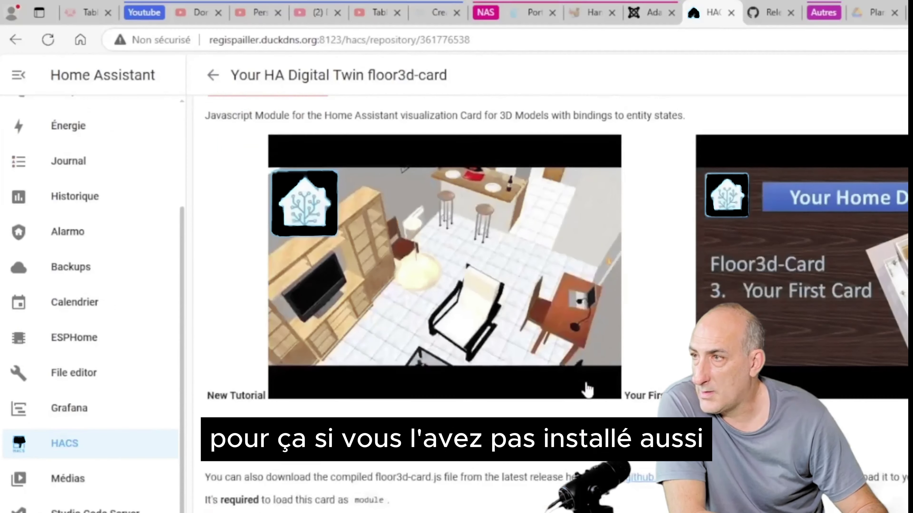
scroll(542, 386, "down", 2)
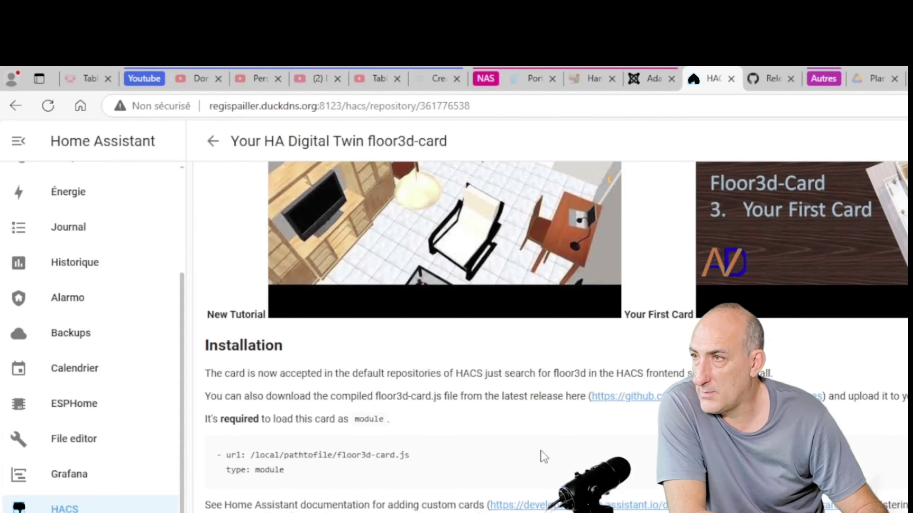
scroll(543, 390, "down", 5)
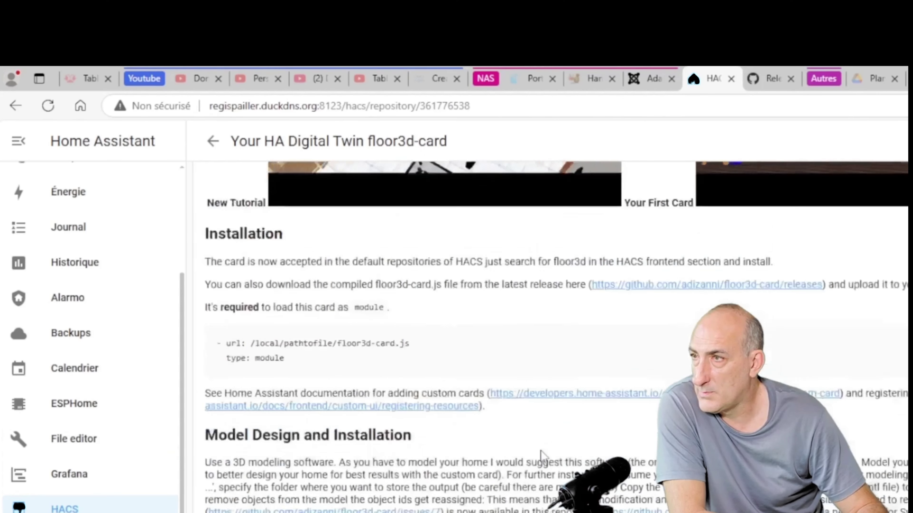
scroll(511, 433, "down", 2)
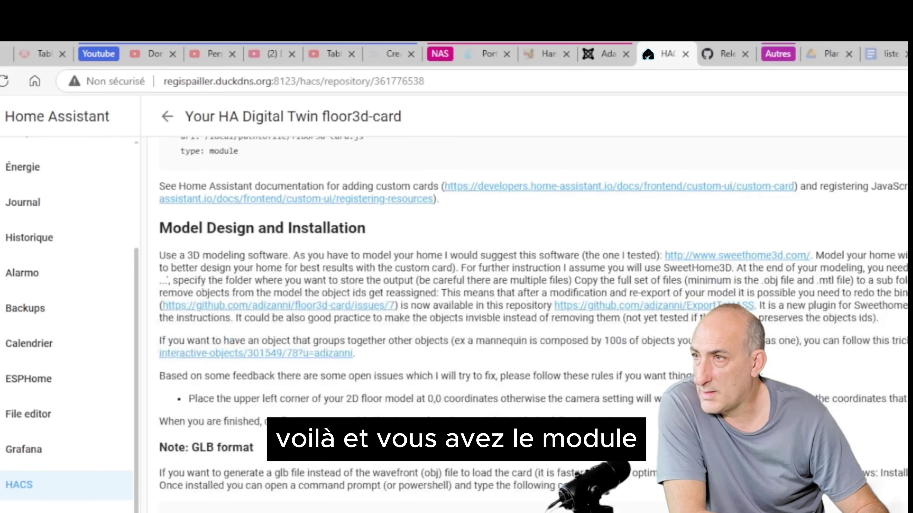
scroll(486, 427, "down", 3)
scroll(486, 427, "down", 10)
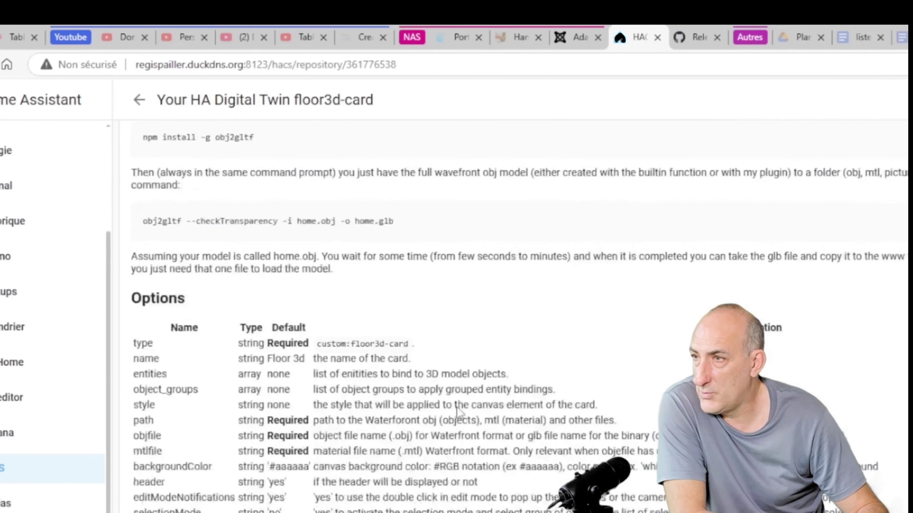
scroll(458, 410, "down", 10)
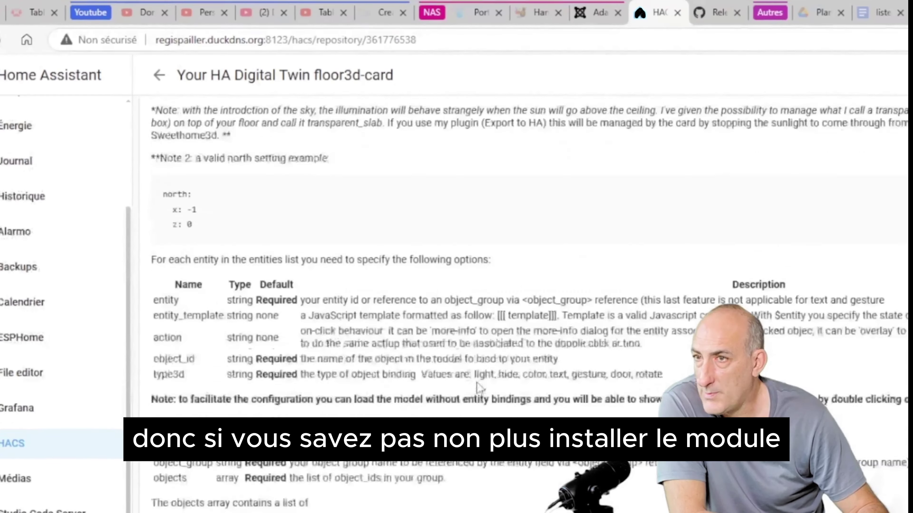
scroll(479, 388, "down", 3)
scroll(480, 388, "down", 10)
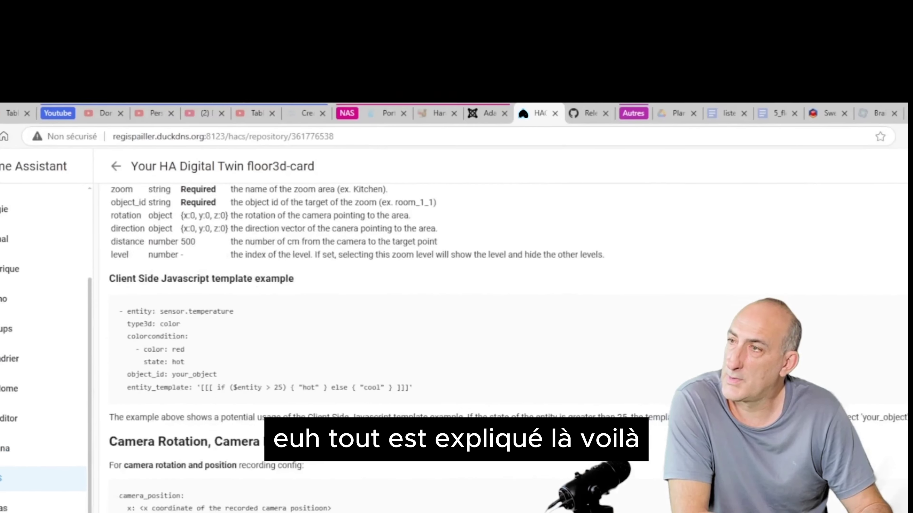
scroll(456, 323, "down", 5)
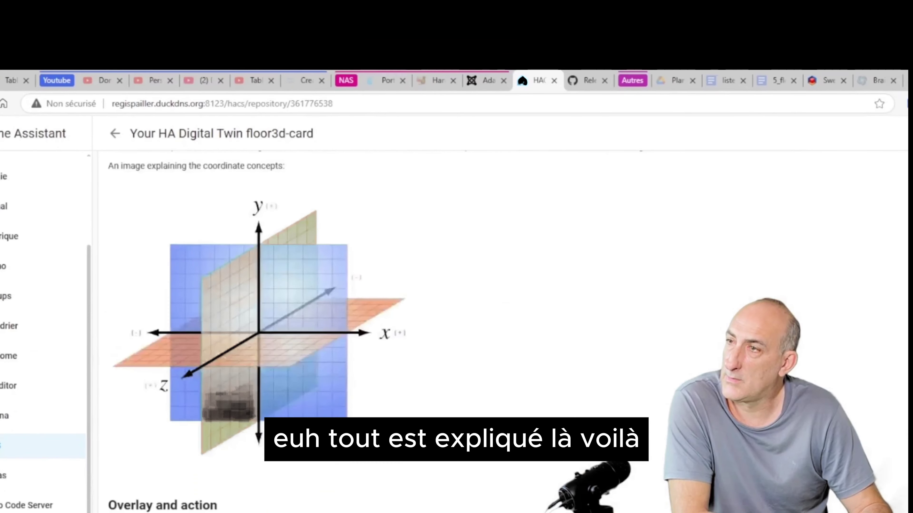
scroll(456, 323, "up", 10)
scroll(499, 323, "up", 15)
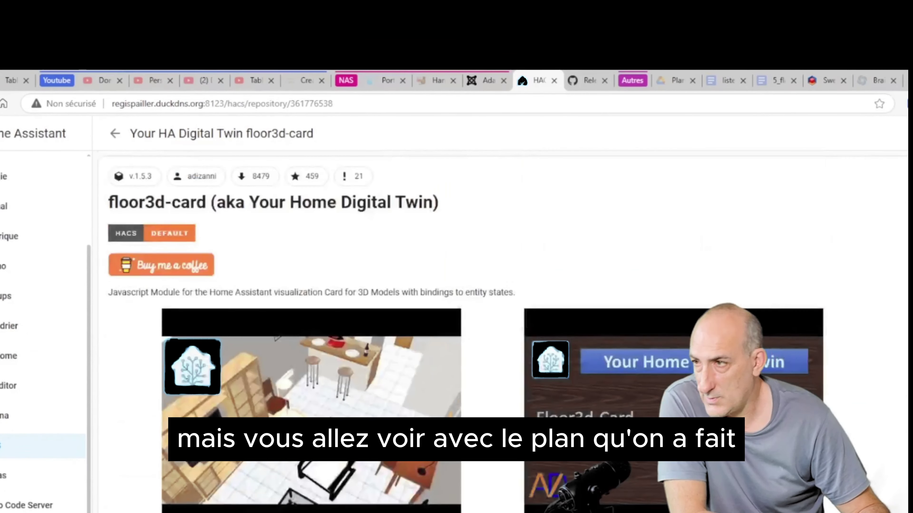
Highlight the installation instruction about downloading the compiled floor3d-card.js file from the latest GitHub release.
left_click(328, 409)
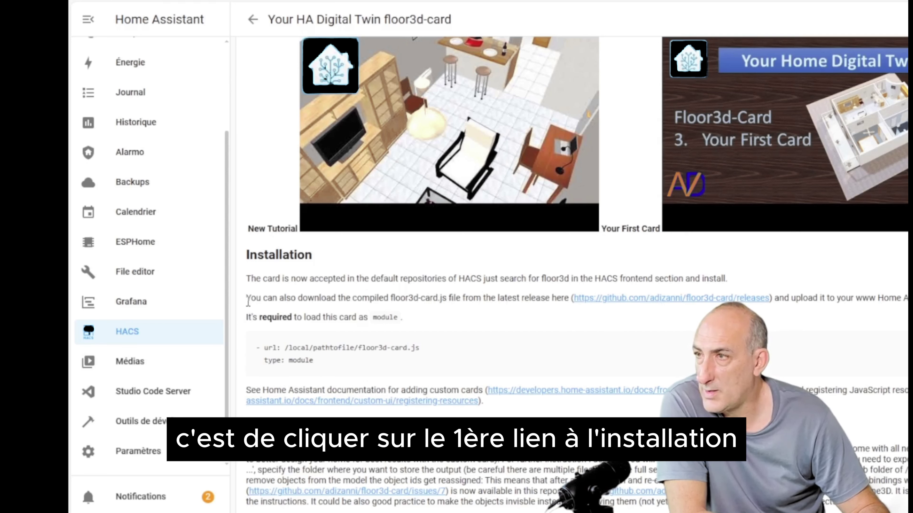
left_click_drag(248, 303, 909, 297)
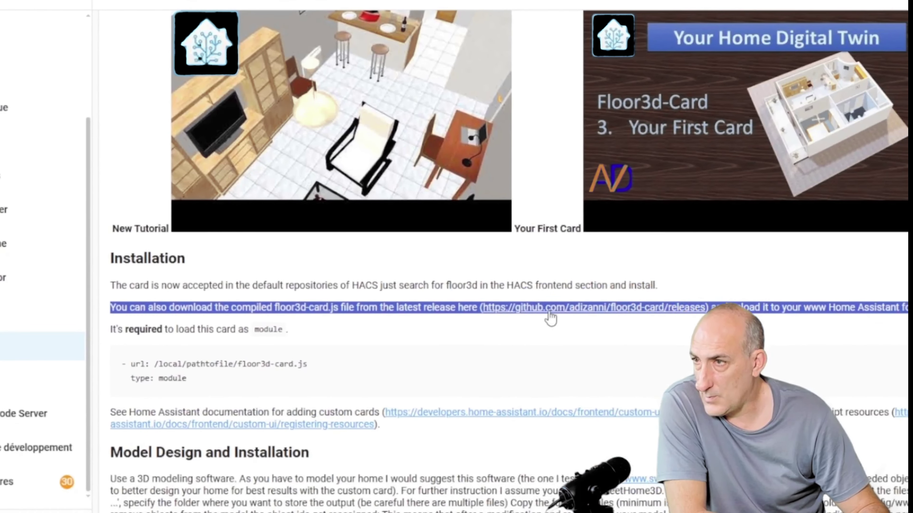
left_click(704, 345)
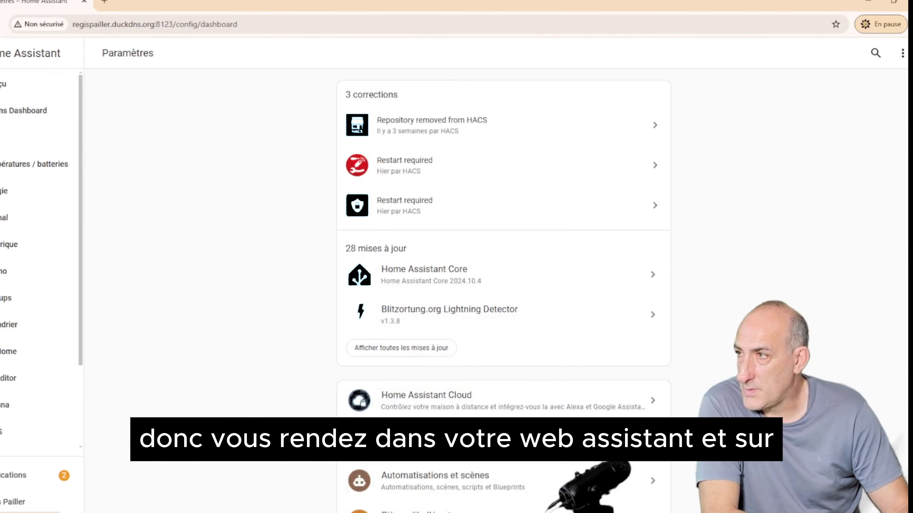
Open the youtube view of the Aperçu dashboard in edit mode.
left_click(21, 84)
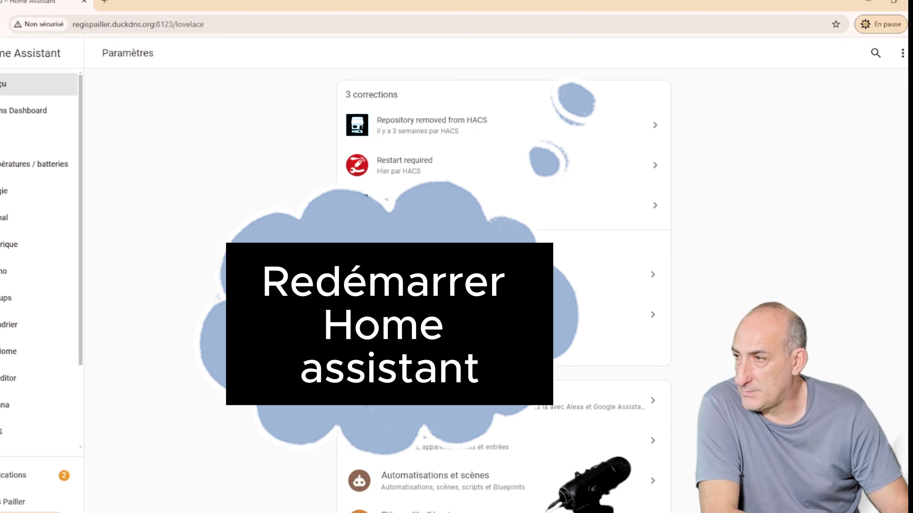
scroll(4, 92, "down", 3)
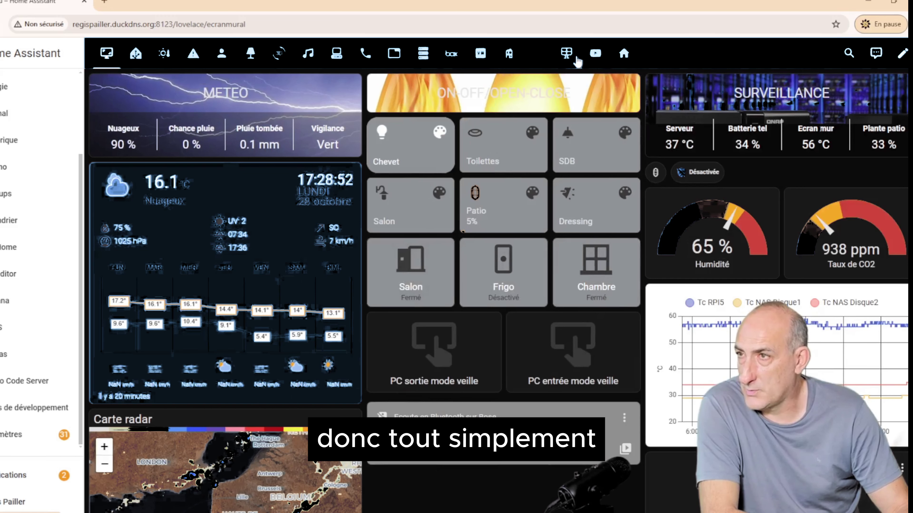
left_click(595, 54)
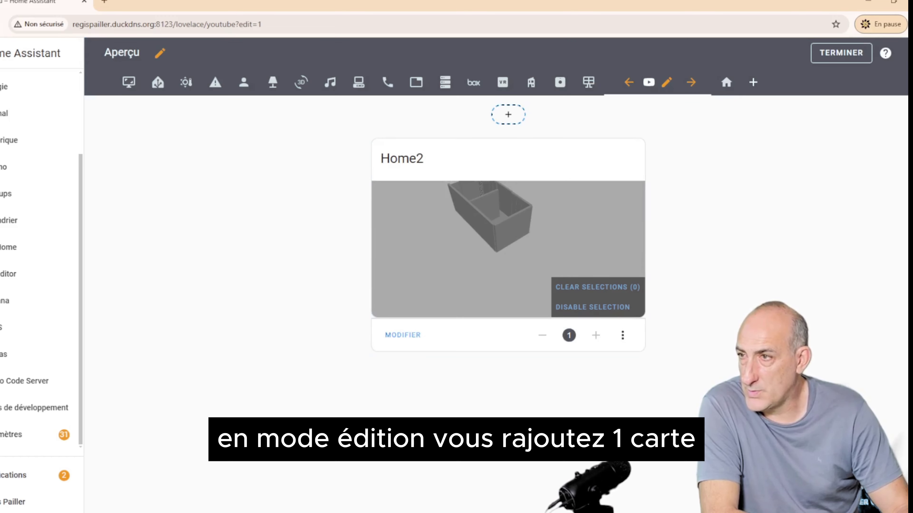
Add a new card to the youtube view, choosing the custom Floor3d Card from the personalised cards.
left_click(508, 114)
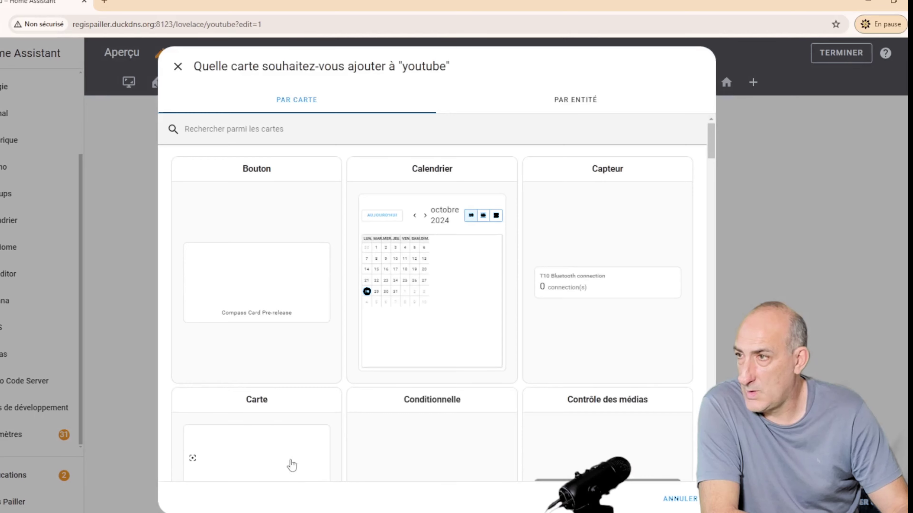
scroll(417, 268, "down", 10)
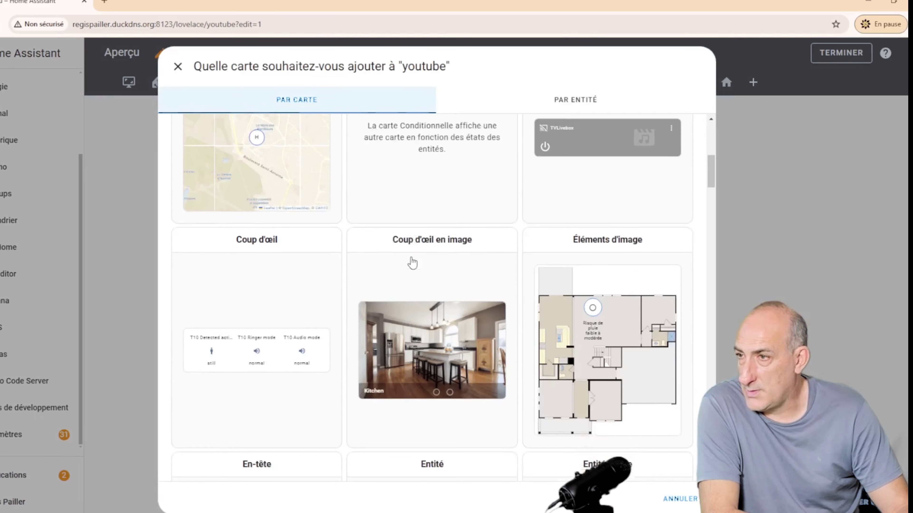
scroll(417, 267, "down", 10)
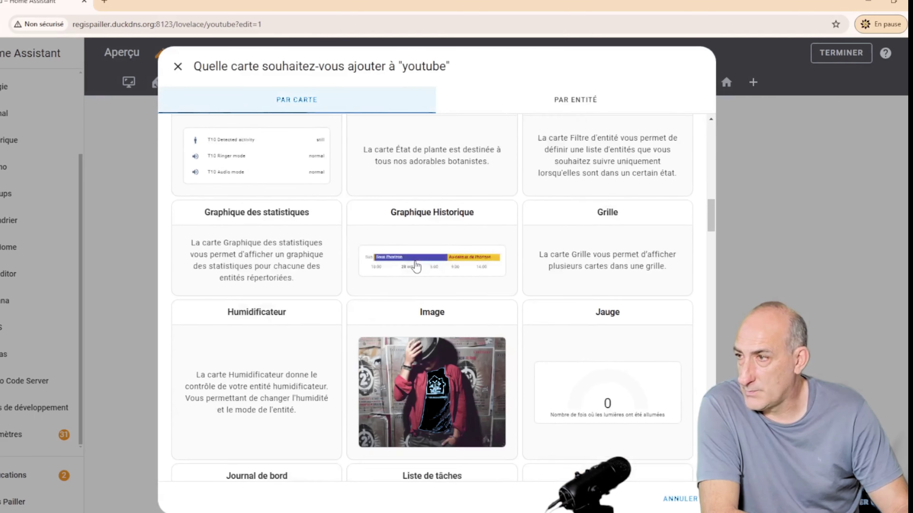
scroll(417, 267, "down", 10)
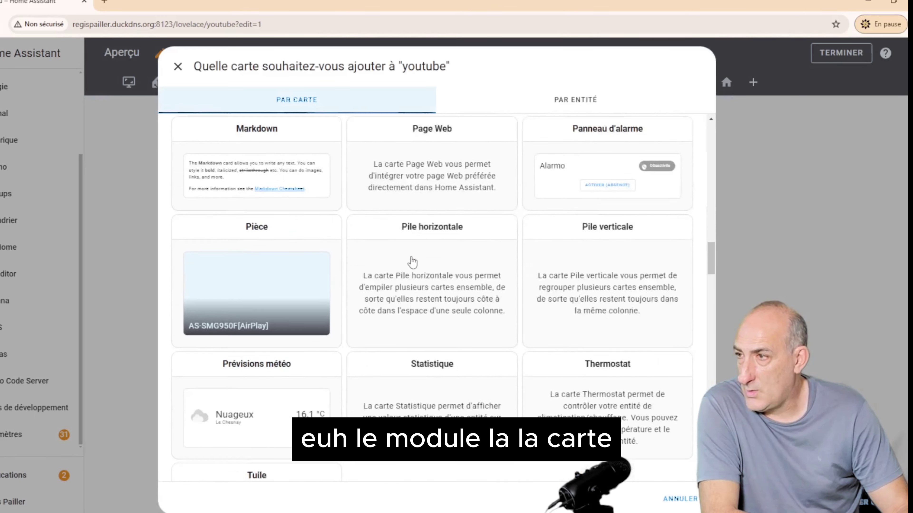
scroll(412, 262, "down", 10)
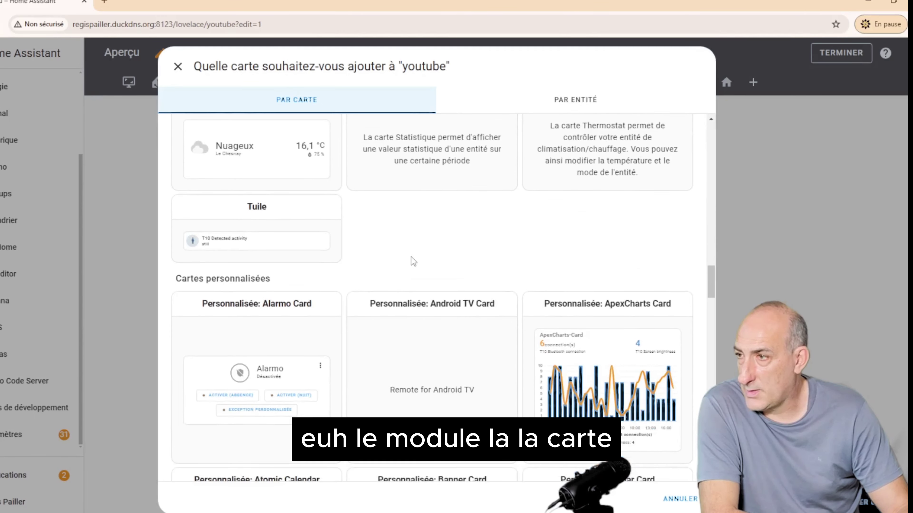
scroll(412, 262, "down", 6)
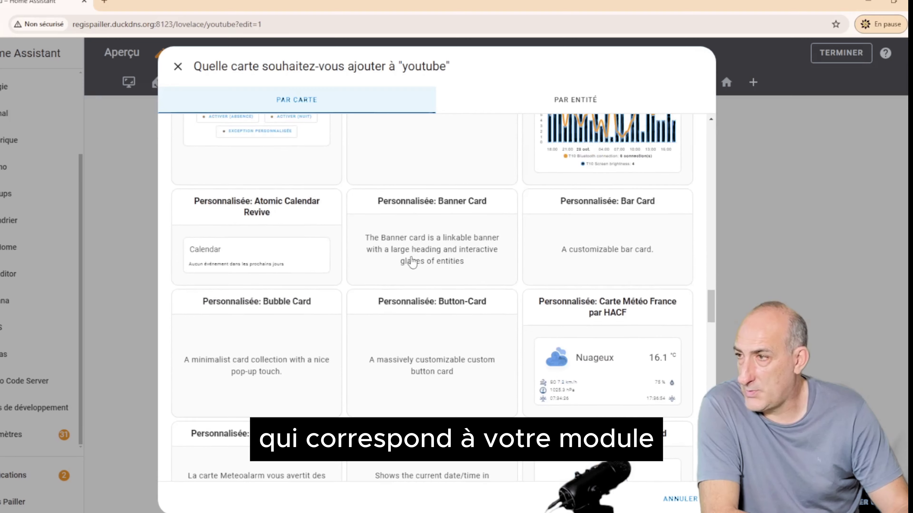
scroll(412, 262, "down", 5)
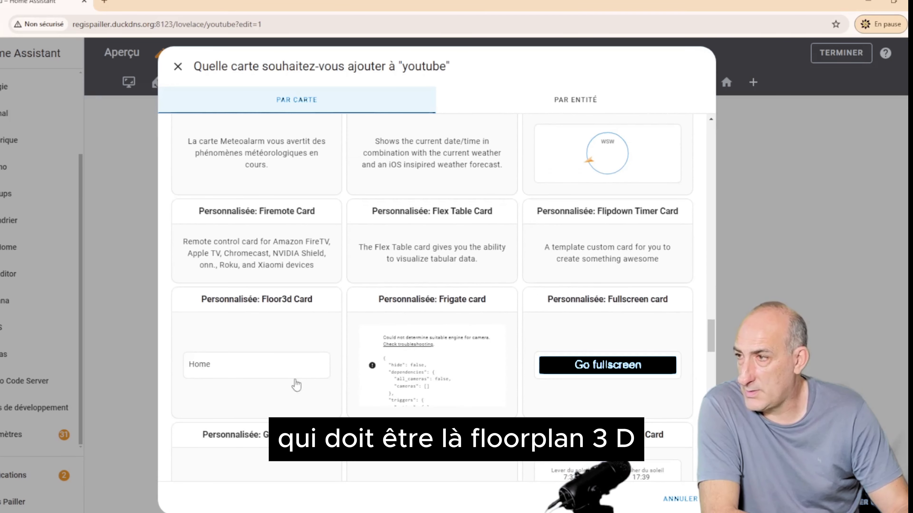
left_click(254, 368)
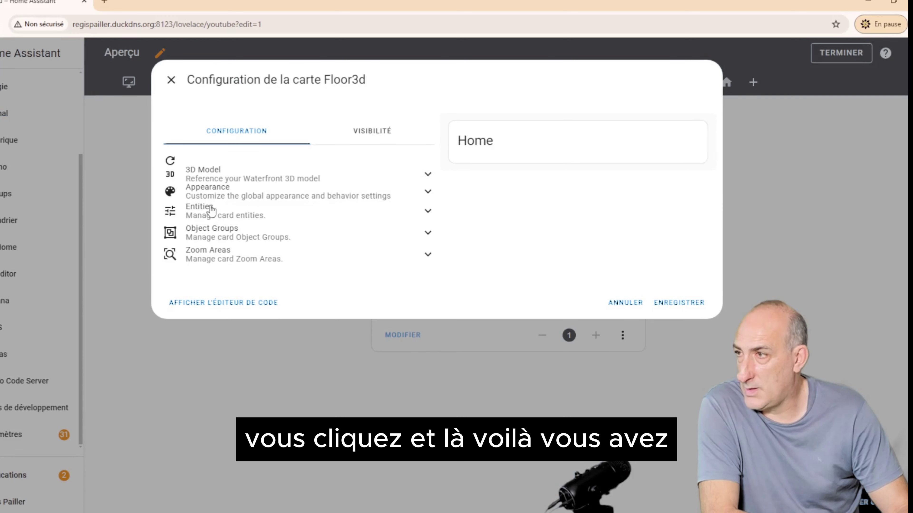
Expand the card's 3D Model settings and examine the Path, Obj/Glb file and Mtl Wavefront file fields.
left_click(427, 176)
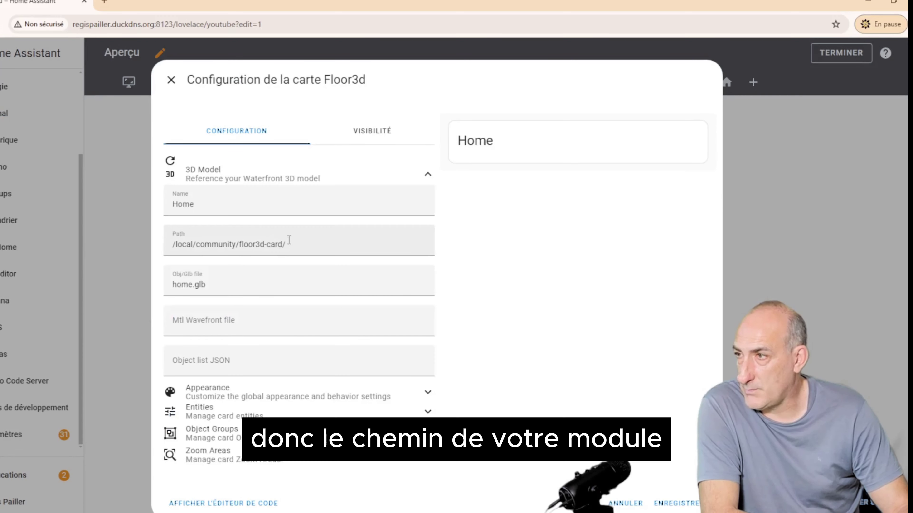
left_click_drag(290, 244, 123, 245)
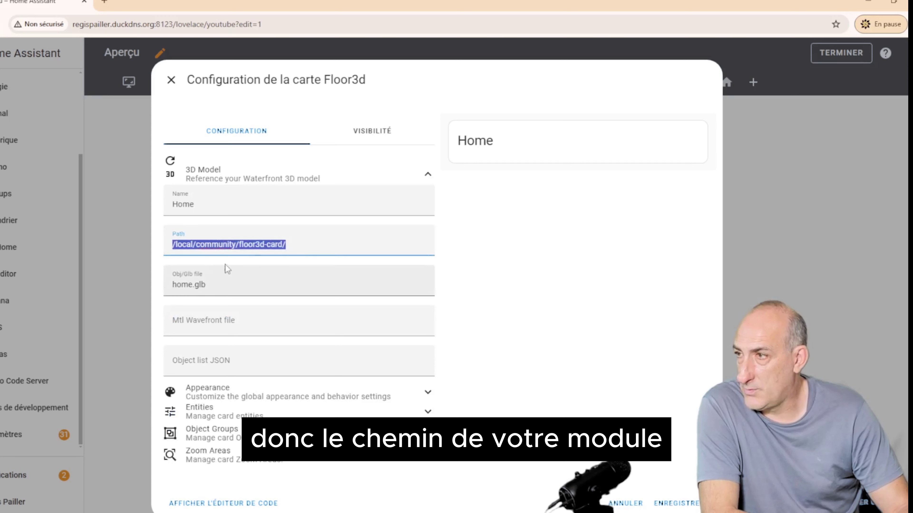
left_click(211, 286)
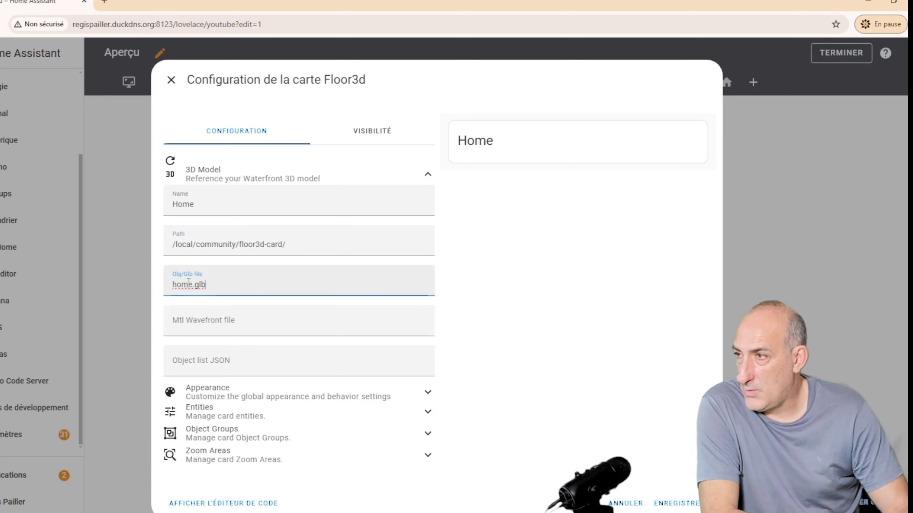
left_click_drag(219, 287, 200, 299)
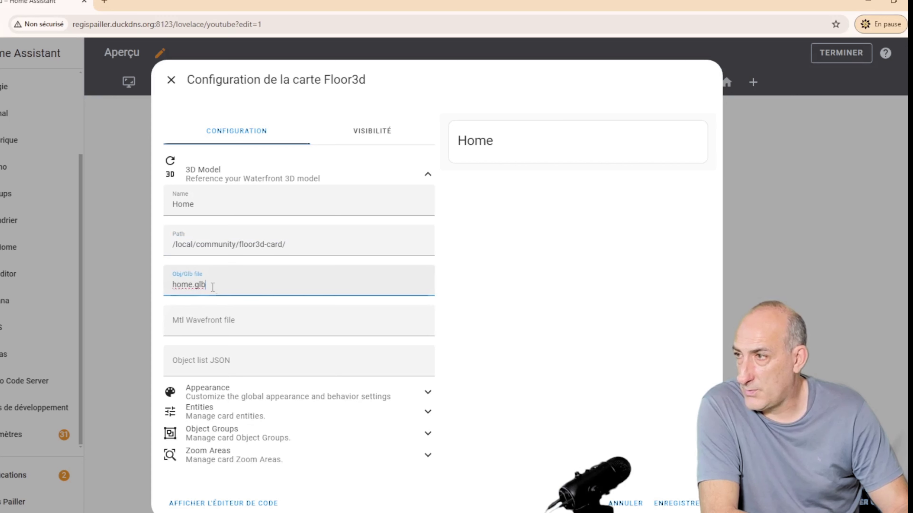
left_click(231, 330)
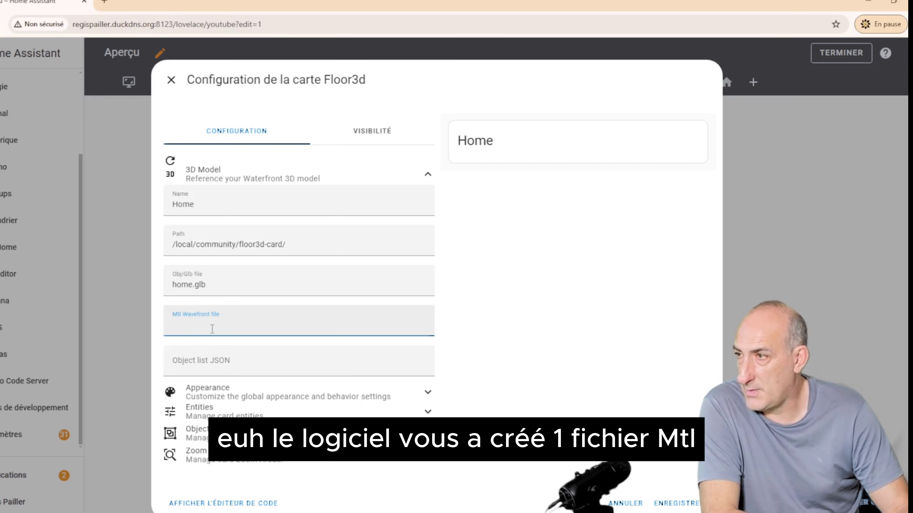
left_click(198, 290)
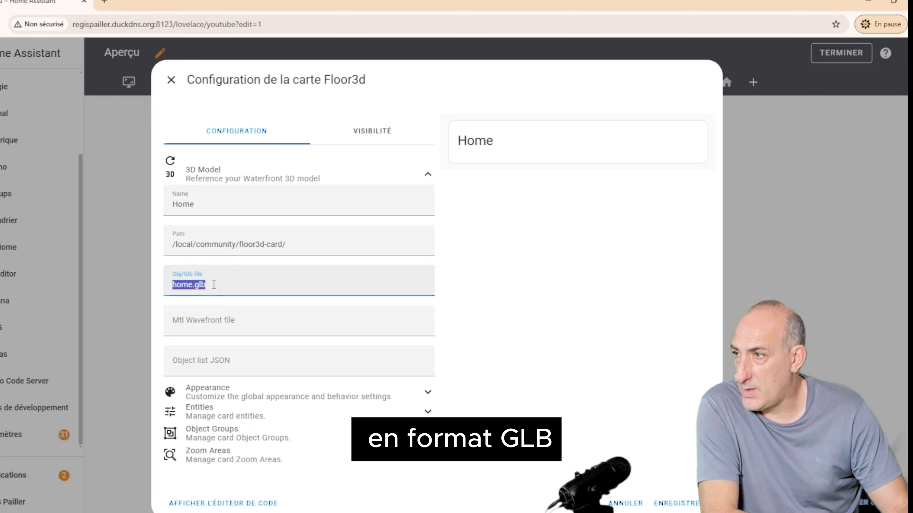
Search the web in a new browser tab for "convertisseur format obj en glb".
left_click(105, 3)
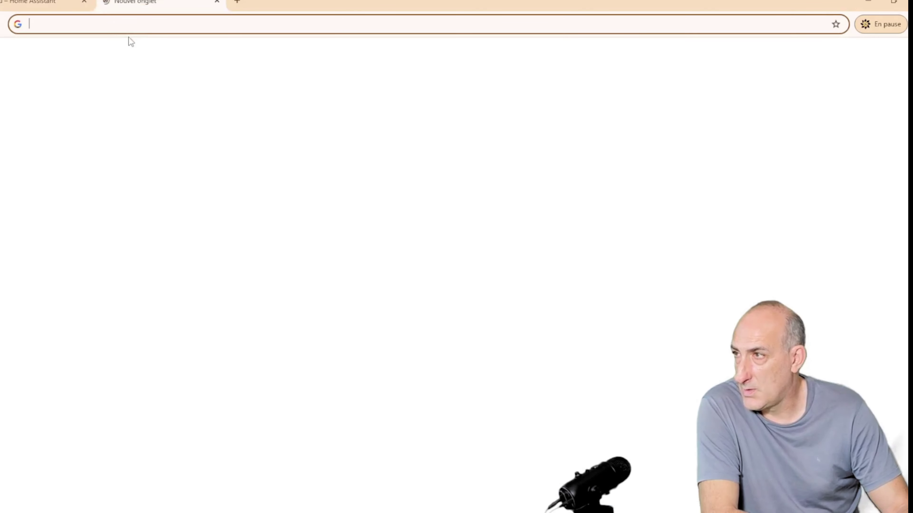
left_click(149, 27)
type("c")
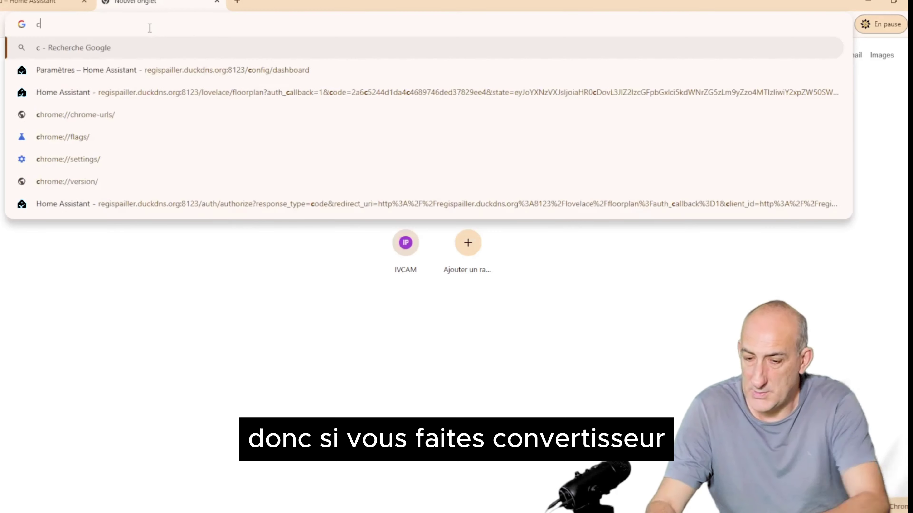
type("onvertiss")
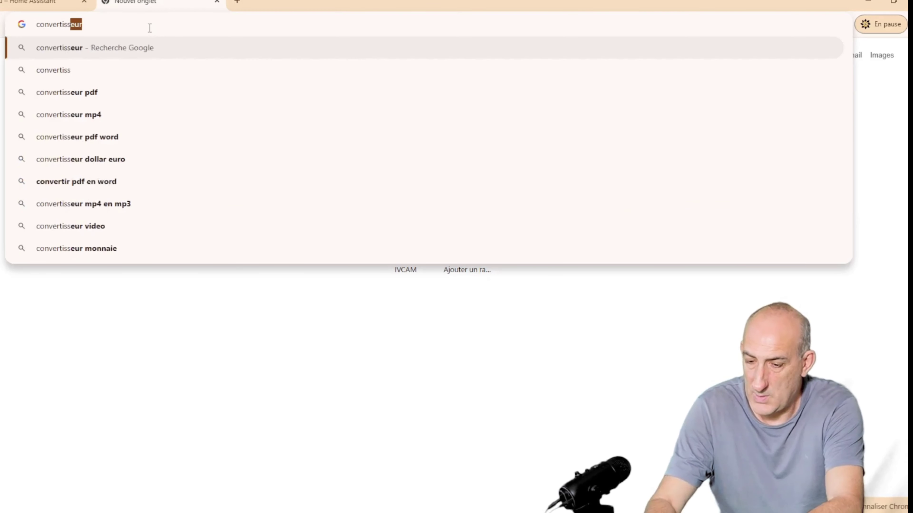
type("eur format obj")
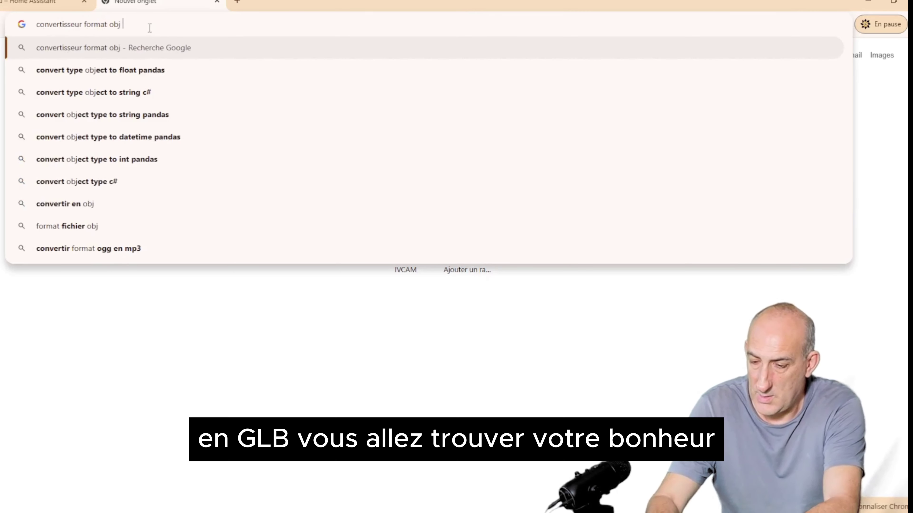
type(" en gl")
type("b")
key("Return")
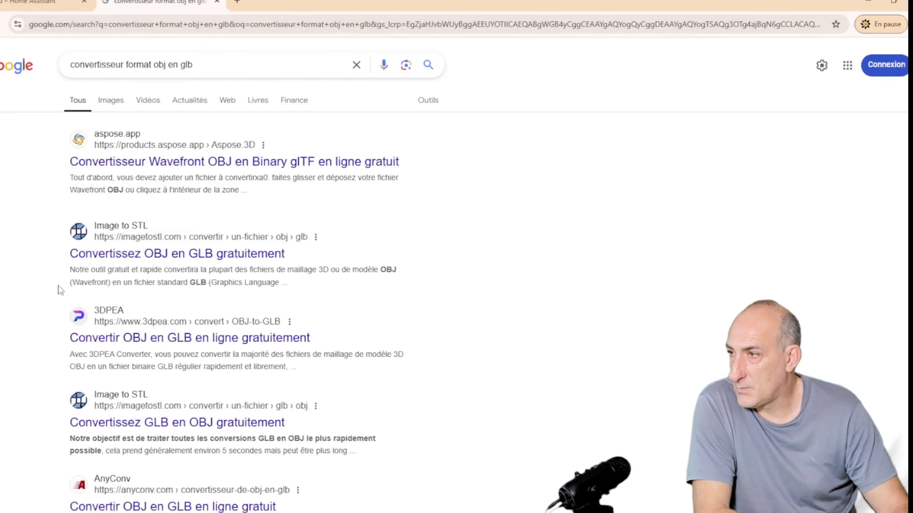
View the Image to STL OBJ-to-GLB converter from the results, dismissing its consent request, and close the page to return to the Floor3d card.
scroll(60, 290, "down", 2)
scroll(53, 290, "up", 2)
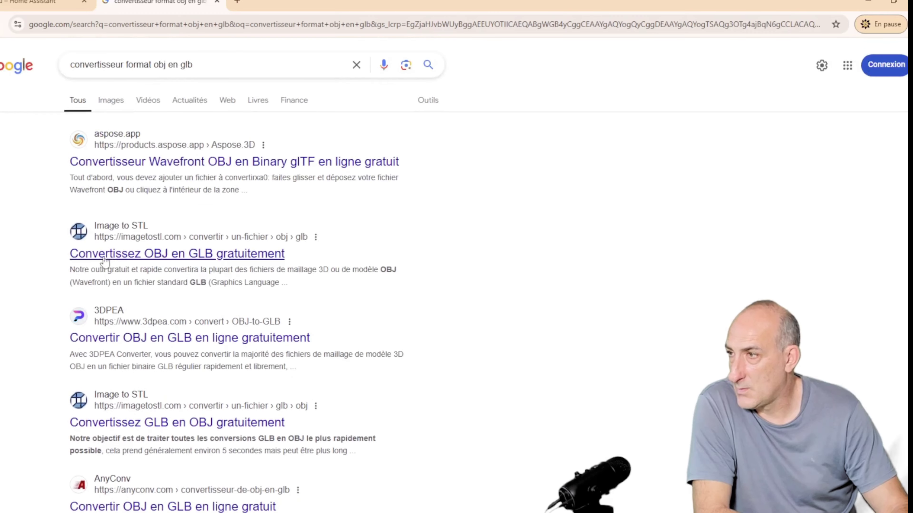
left_click(132, 254)
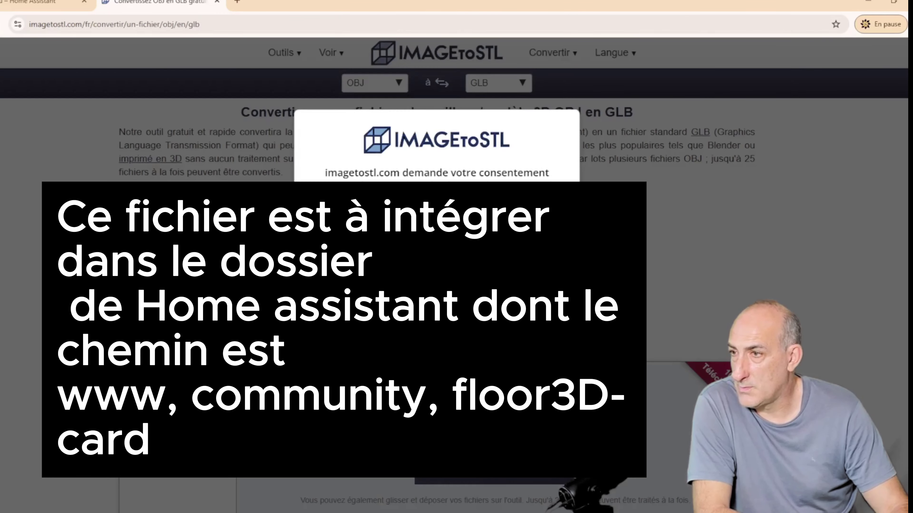
left_click(491, 479)
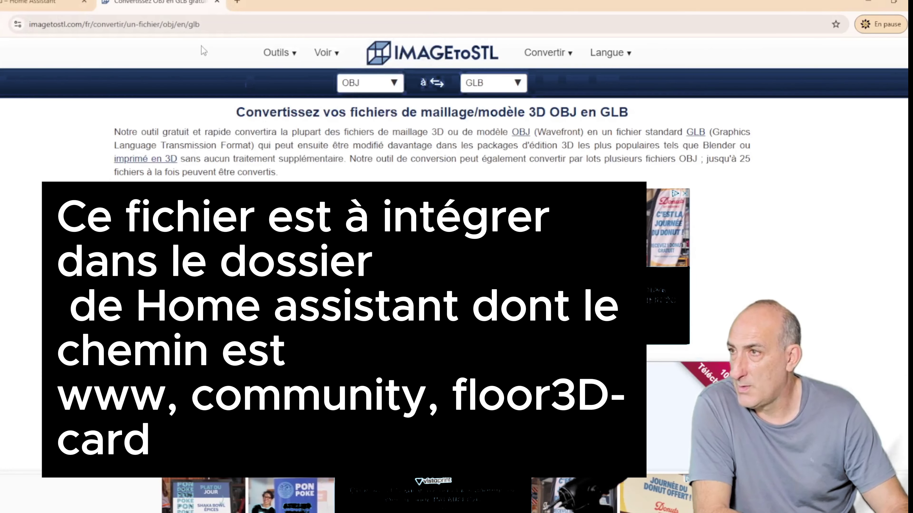
left_click(217, 3)
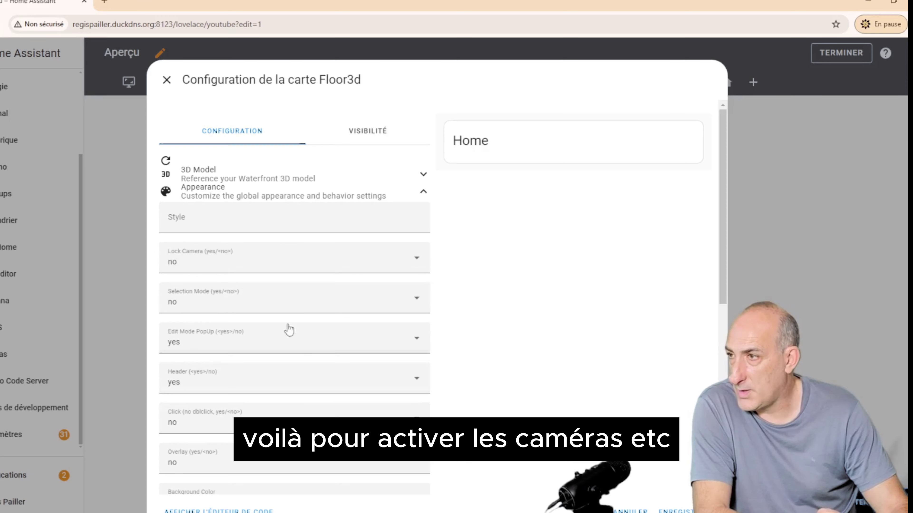
Examine the Floor3d card's Appearance settings, from Lock Camera and Background Color down to Global Scene Light, Shadow and Sky.
scroll(295, 315, "down", 5)
scroll(288, 316, "down", 2)
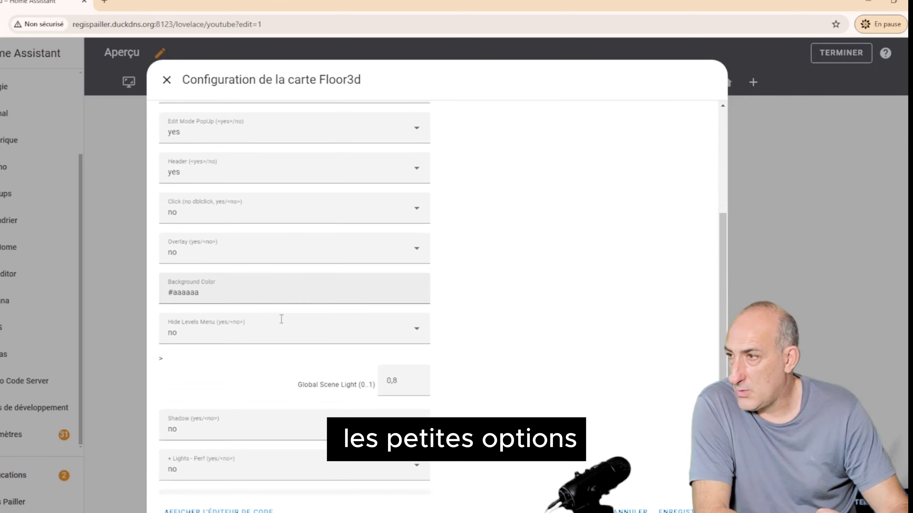
scroll(277, 318, "up", 7)
scroll(277, 318, "down", 5)
scroll(276, 318, "down", 3)
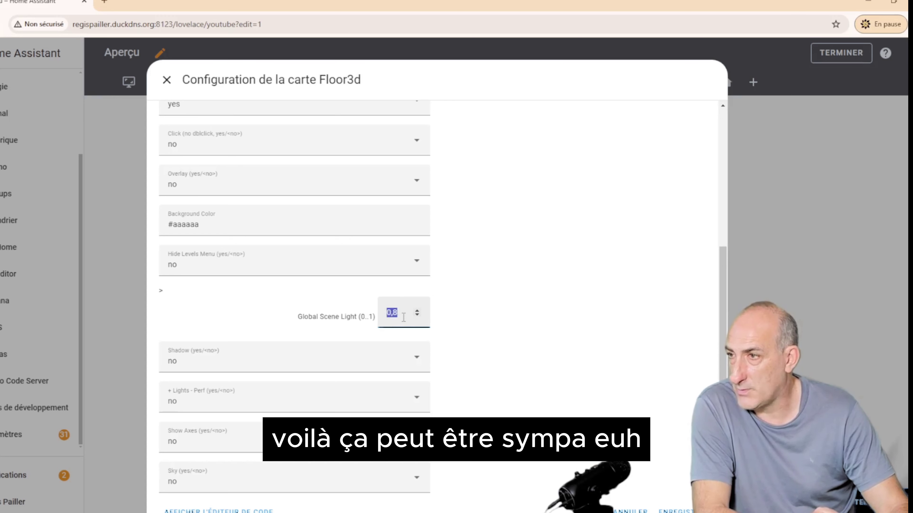
scroll(284, 315, "down", 3)
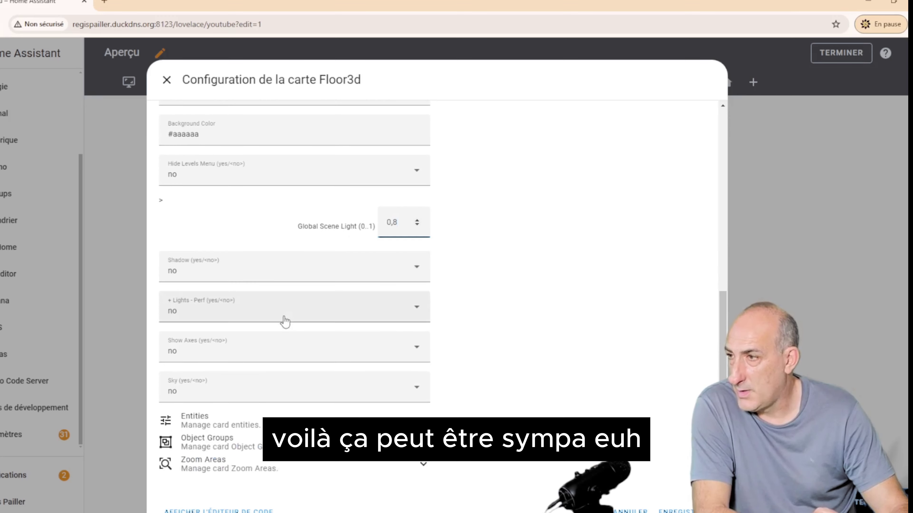